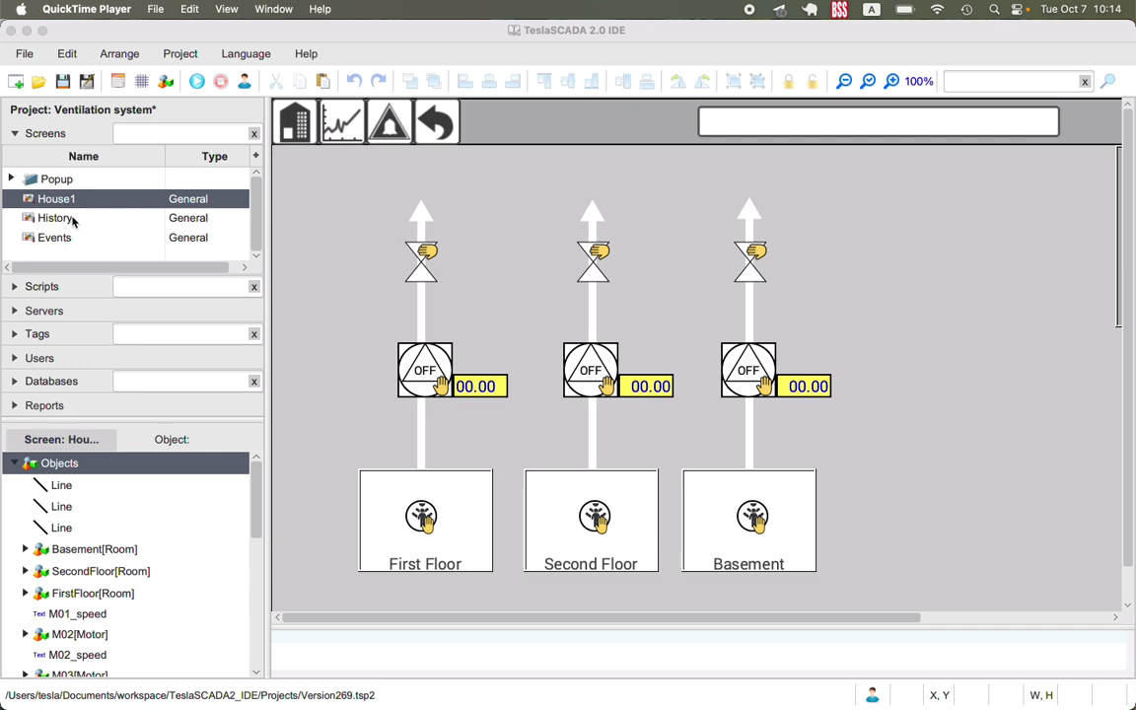
- Look through the History and Events screens, ending back on the House1 screen
click(72, 218)
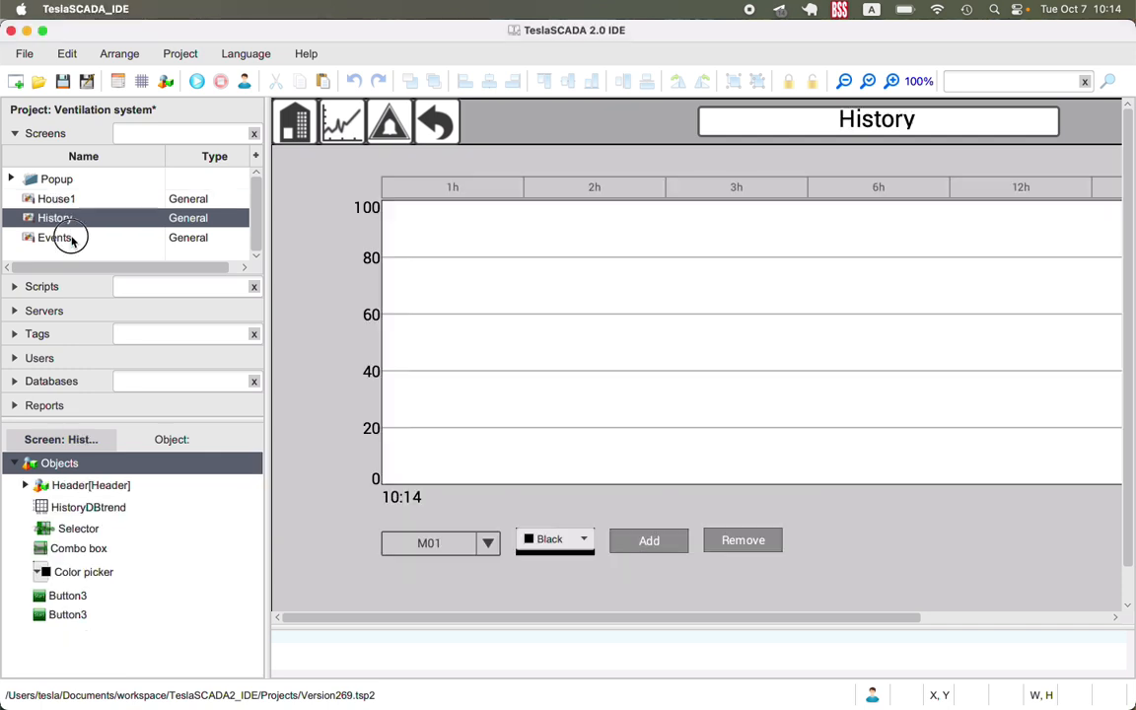
click(71, 239)
click(66, 224)
click(60, 200)
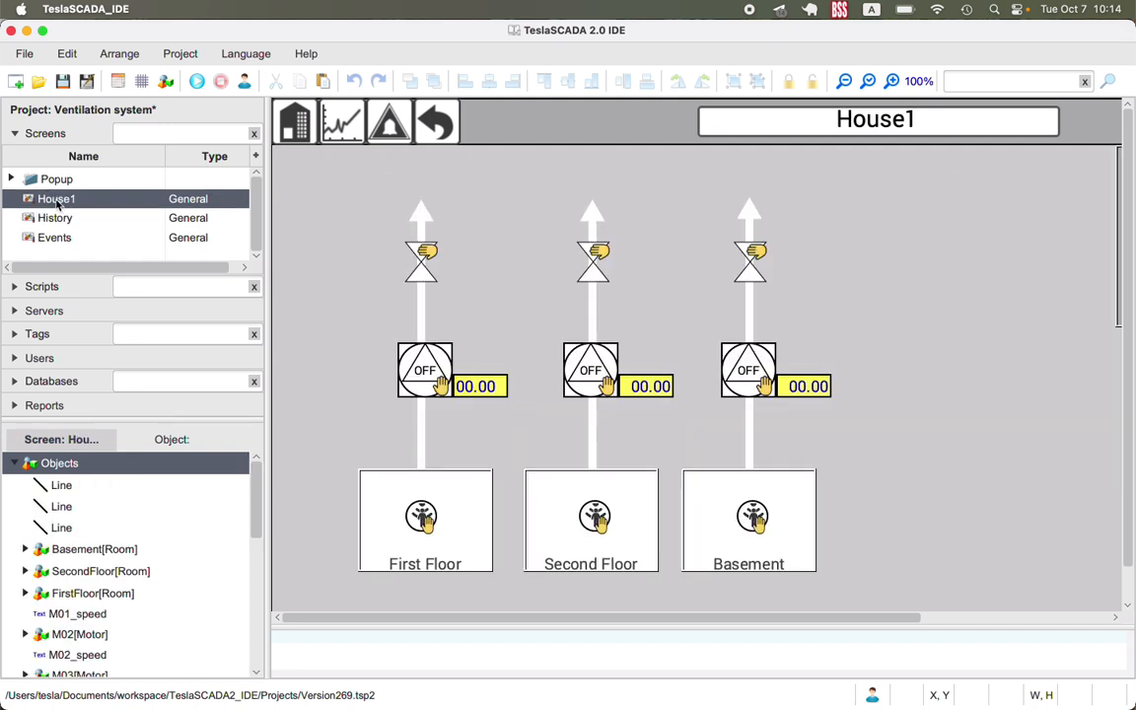
- View the layer collection in the House1 screen properties, leaving both dialogs without changes
double_click(57, 201)
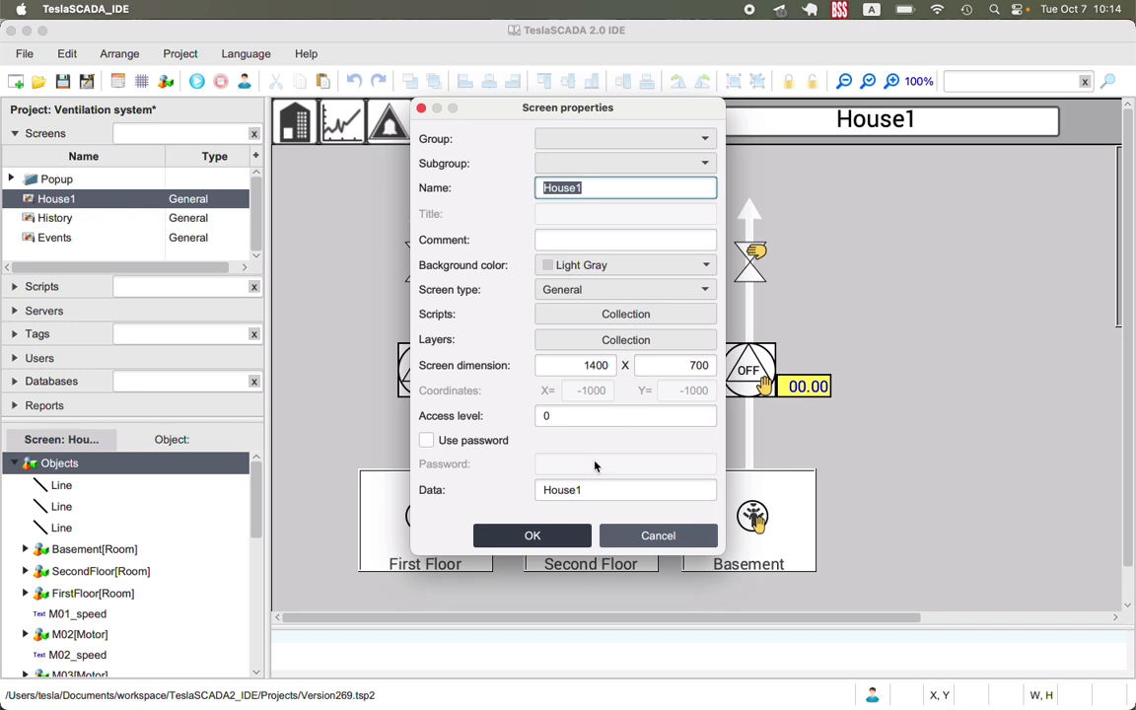
click(592, 339)
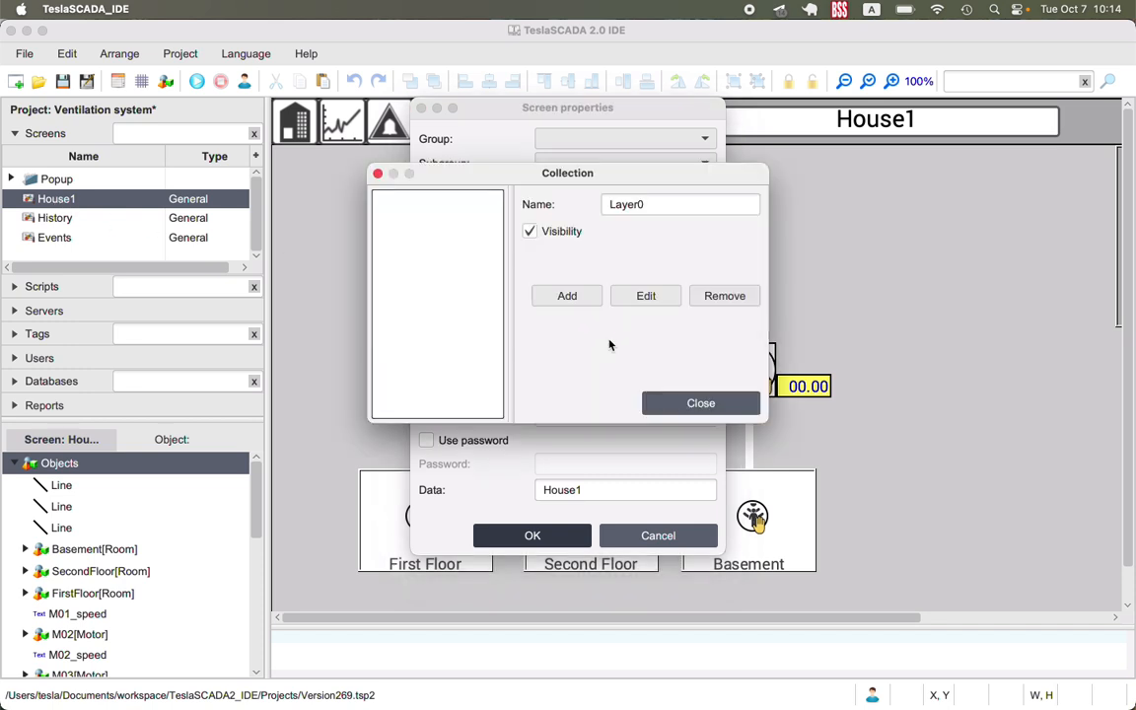
click(714, 399)
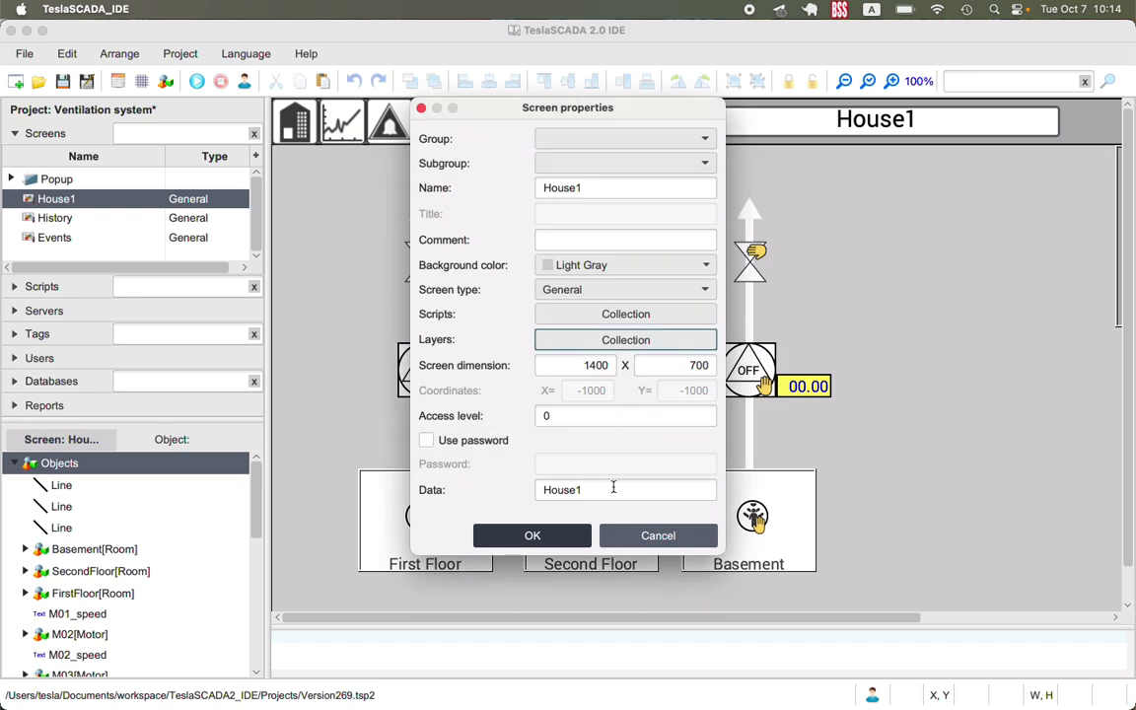
click(647, 533)
- Add a new layer to the House1 screen and name it Motors
click(57, 200)
right_click(57, 200)
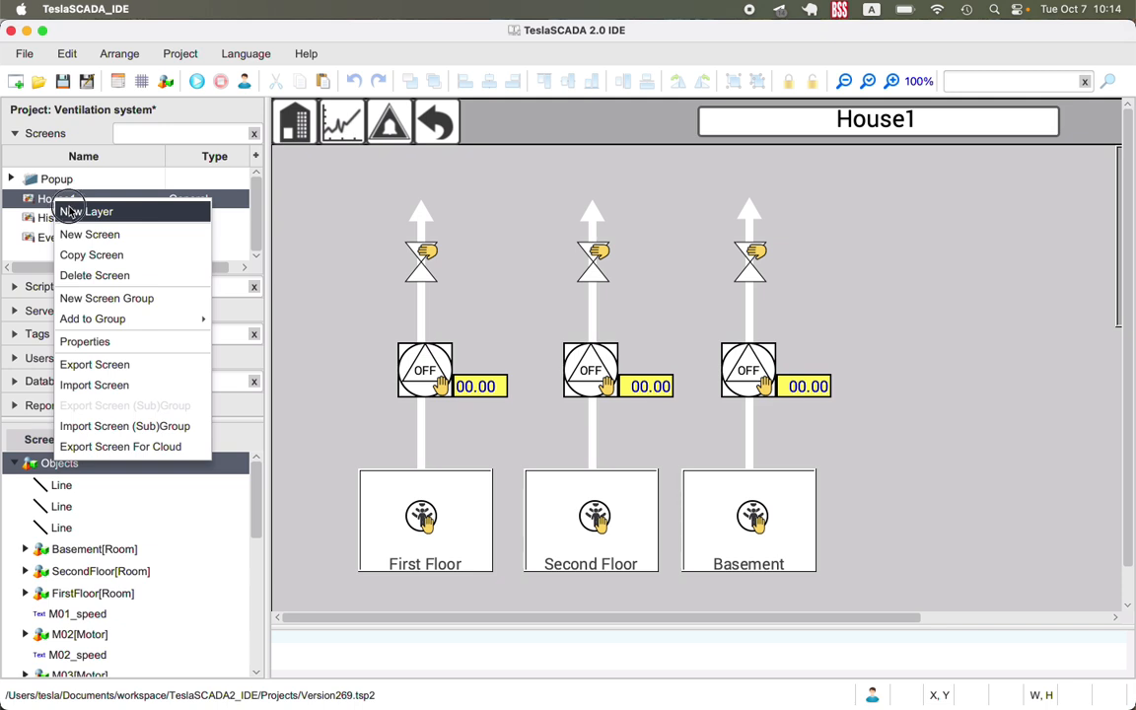
click(70, 212)
click(11, 199)
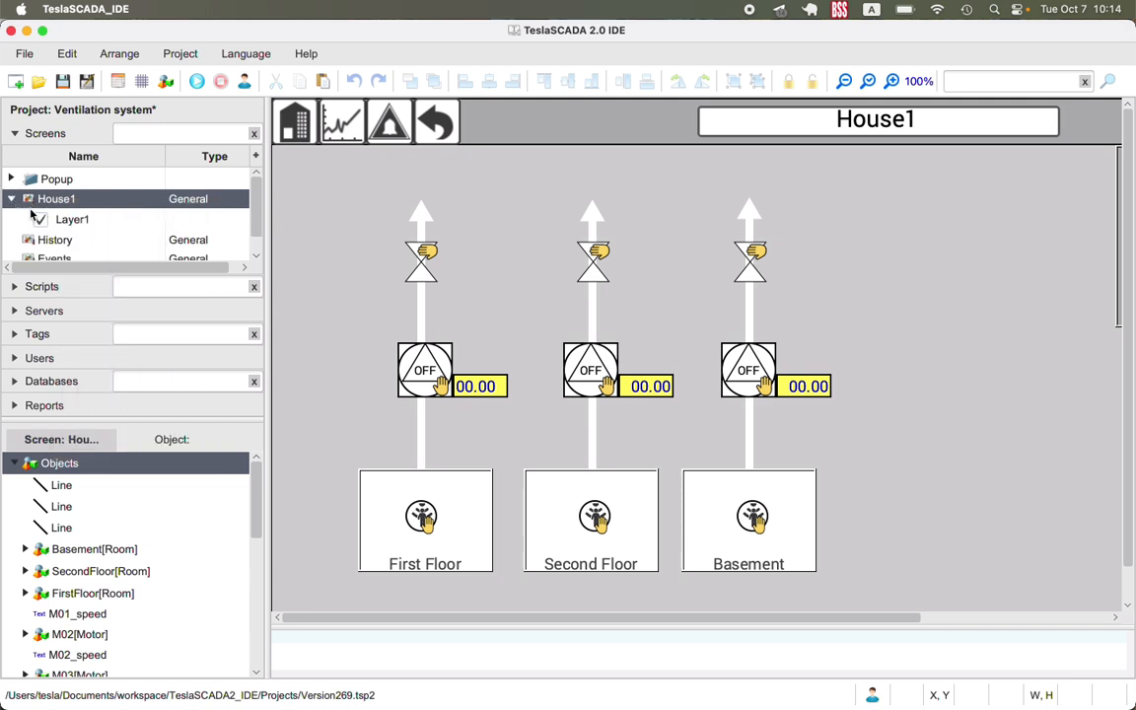
double_click(67, 218)
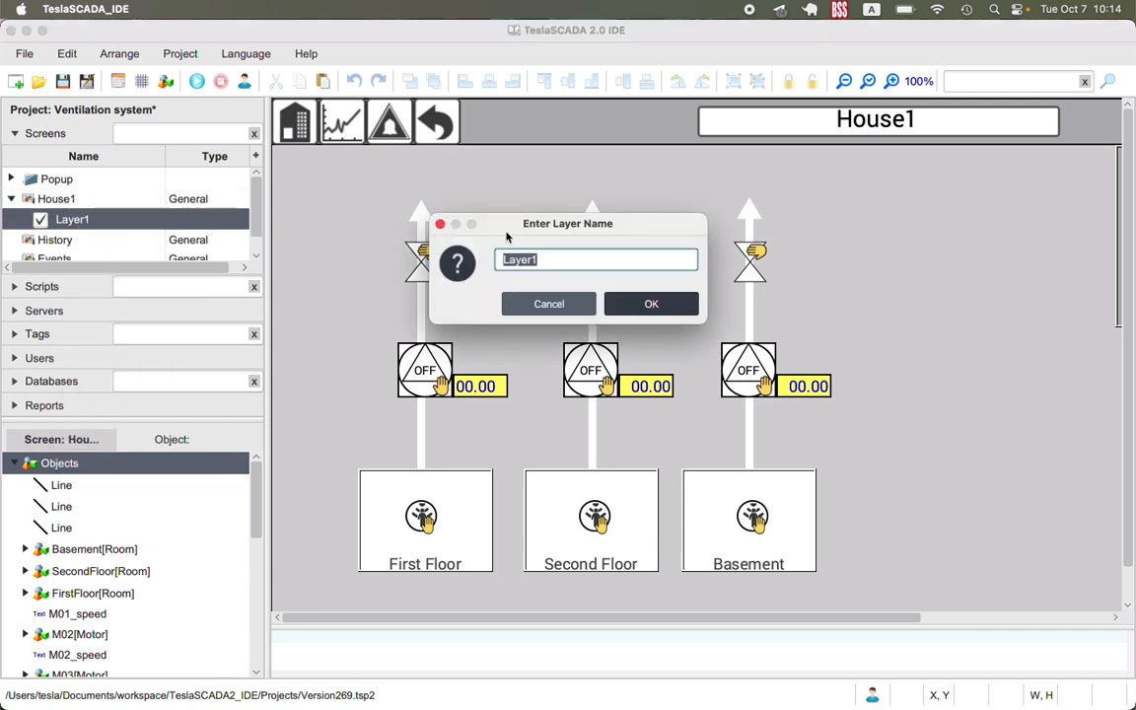
text(V)
key(Return)
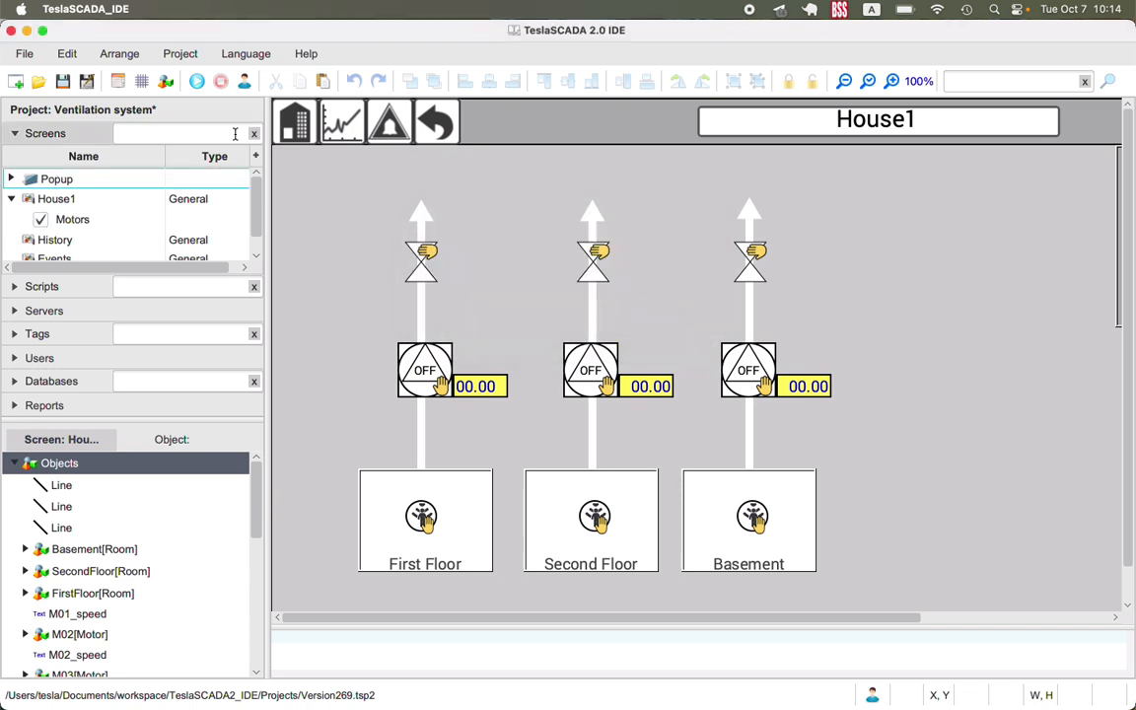
- Move the three motors and their speed labels from the House1 base screen to the Motors layer, keeping them between valves and rooms
click(83, 201)
drag(336, 318, 944, 425)
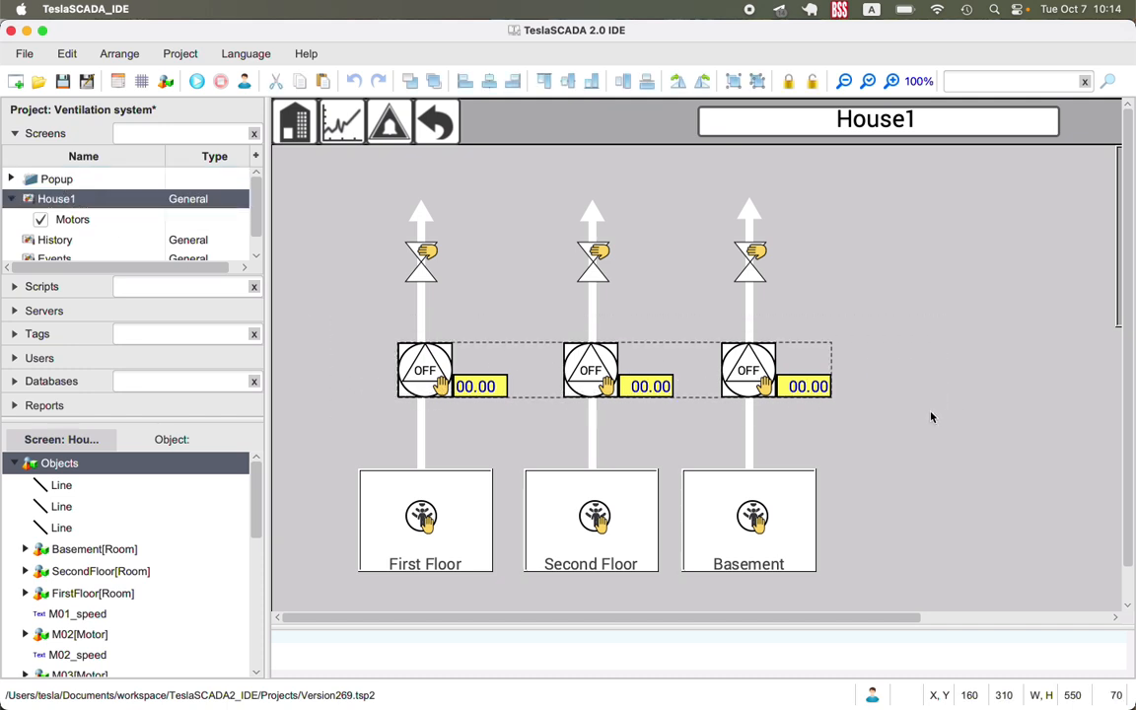
key(Delete)
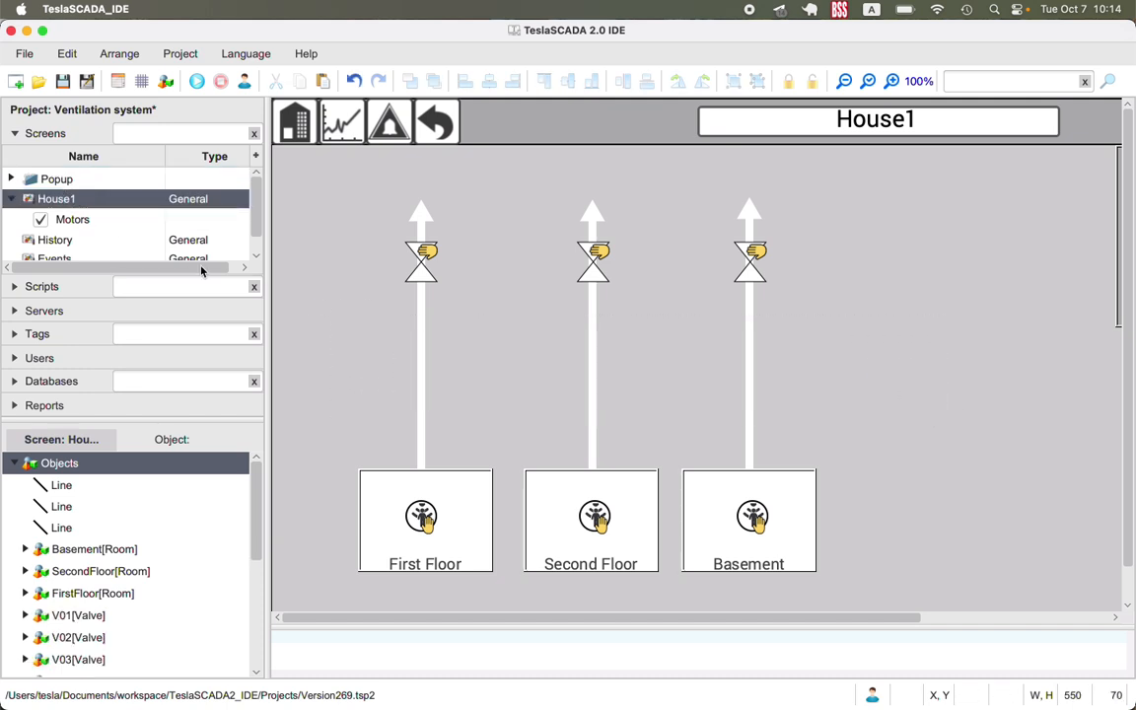
click(75, 225)
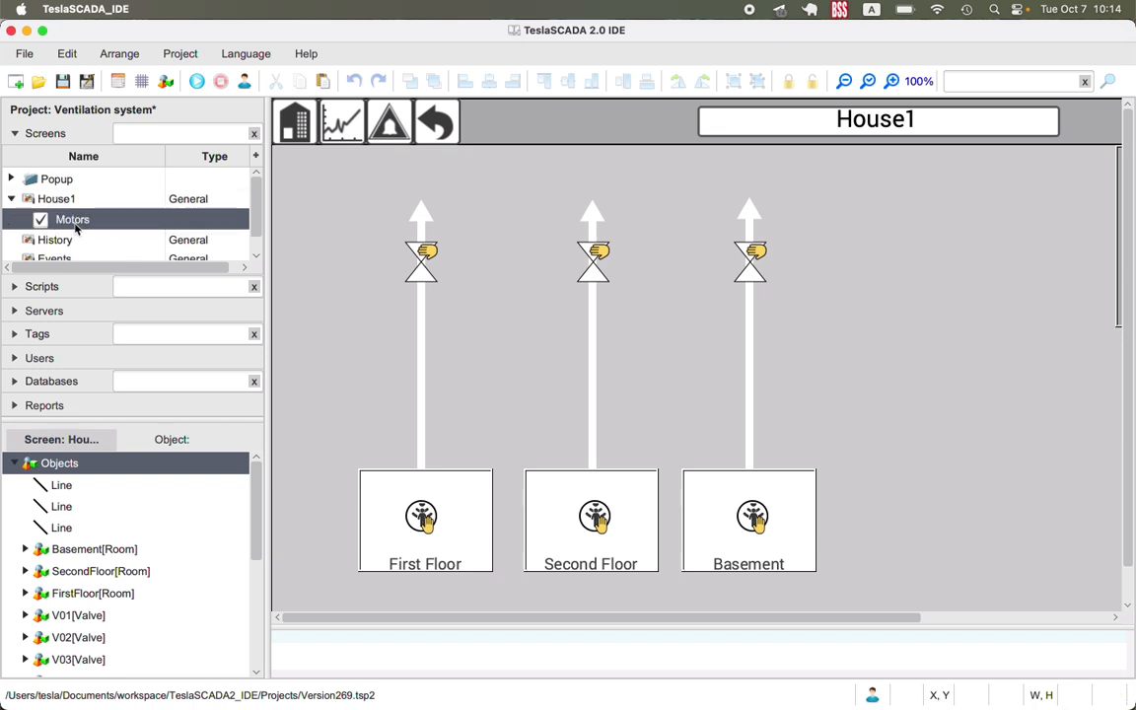
key(ctrl+v)
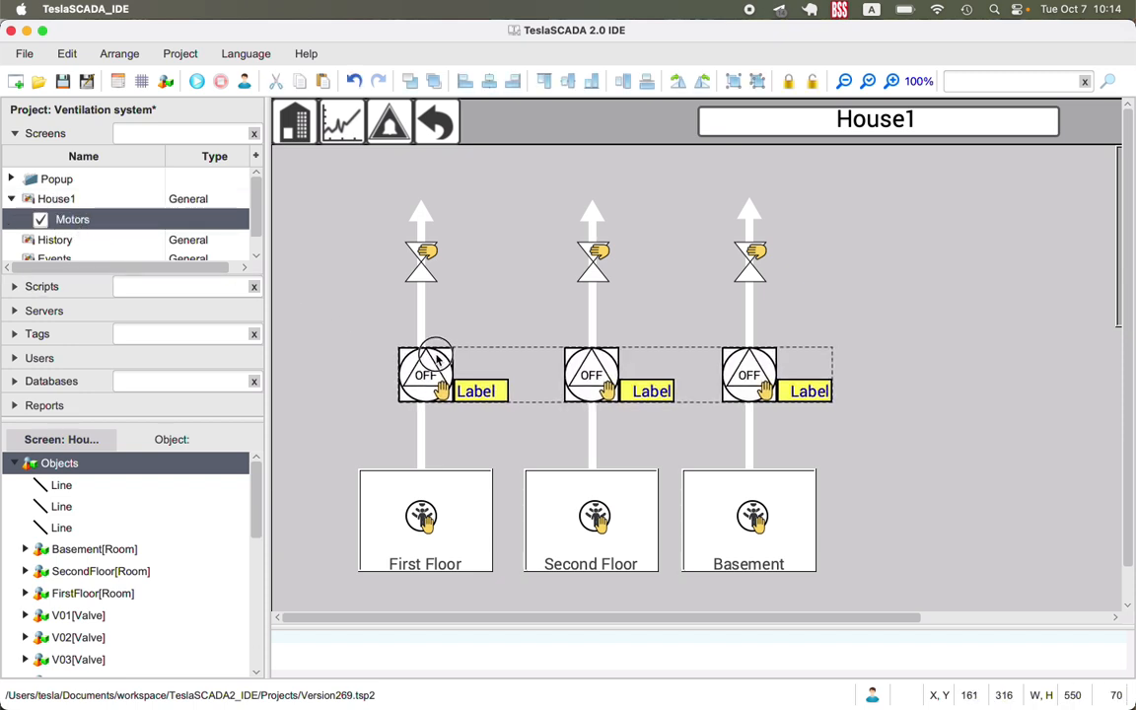
click(347, 328)
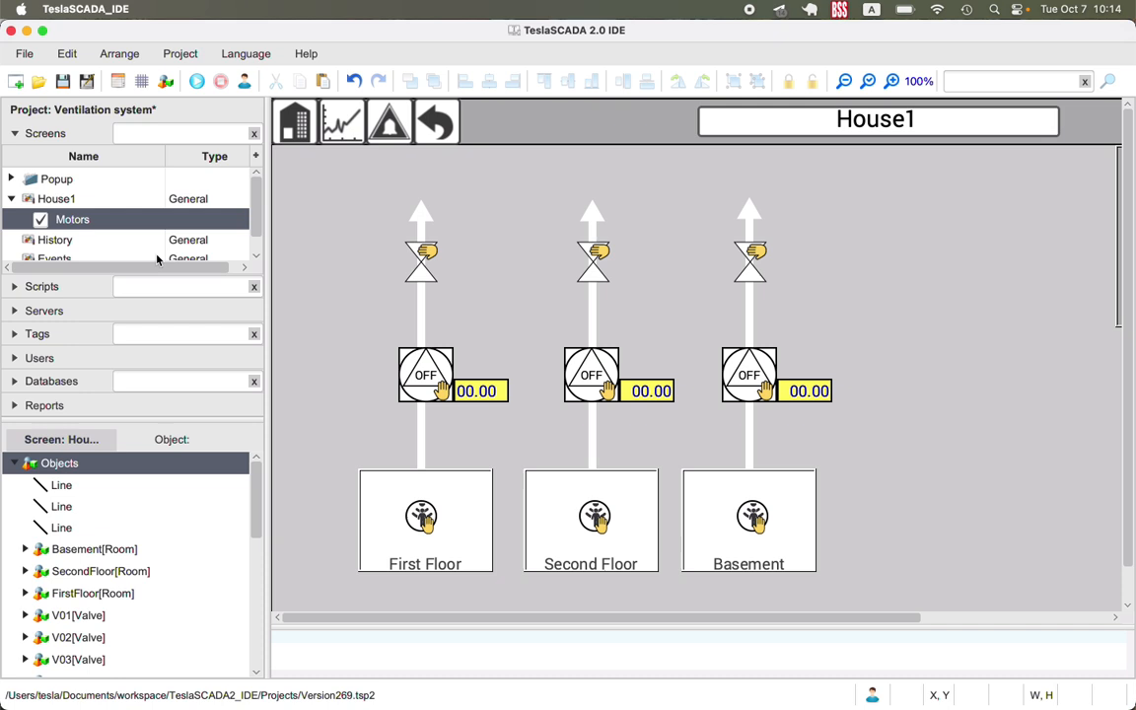
- Switch the Motors layer's visibility off and on repeatedly to check which objects it controls
click(39, 220)
click(39, 220)
click(39, 220)
click(39, 220)
click(40, 219)
click(39, 220)
click(40, 220)
click(39, 220)
- Add two more layers to the House1 screen
click(62, 200)
right_click(62, 200)
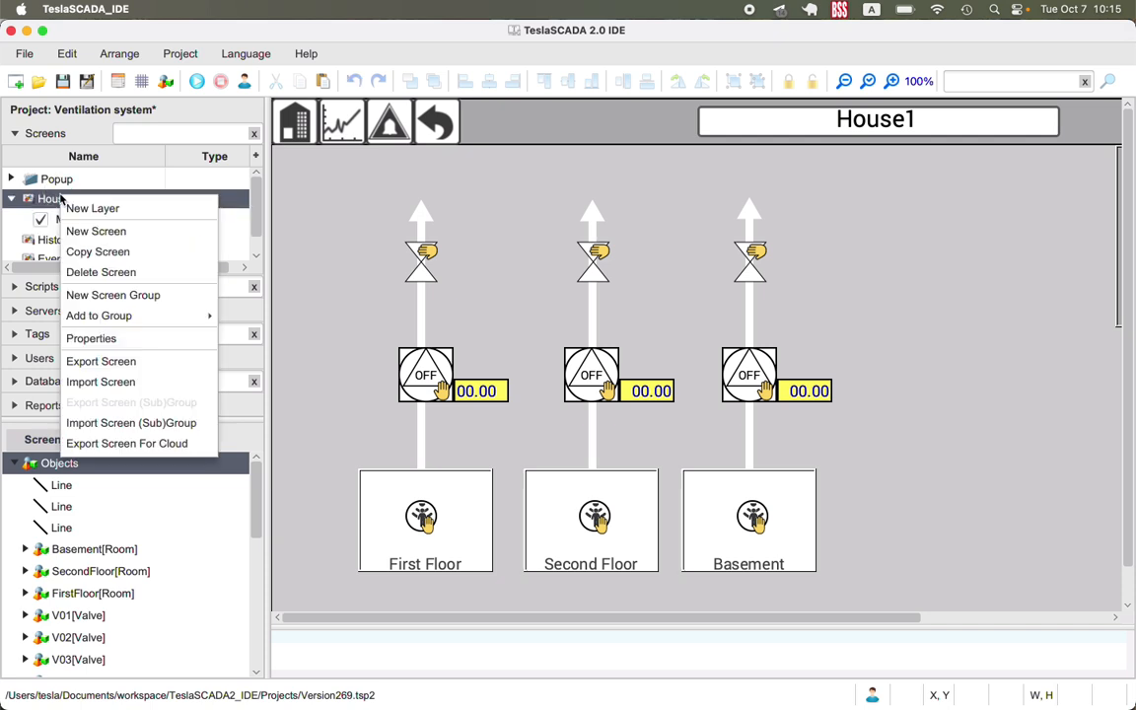
click(79, 206)
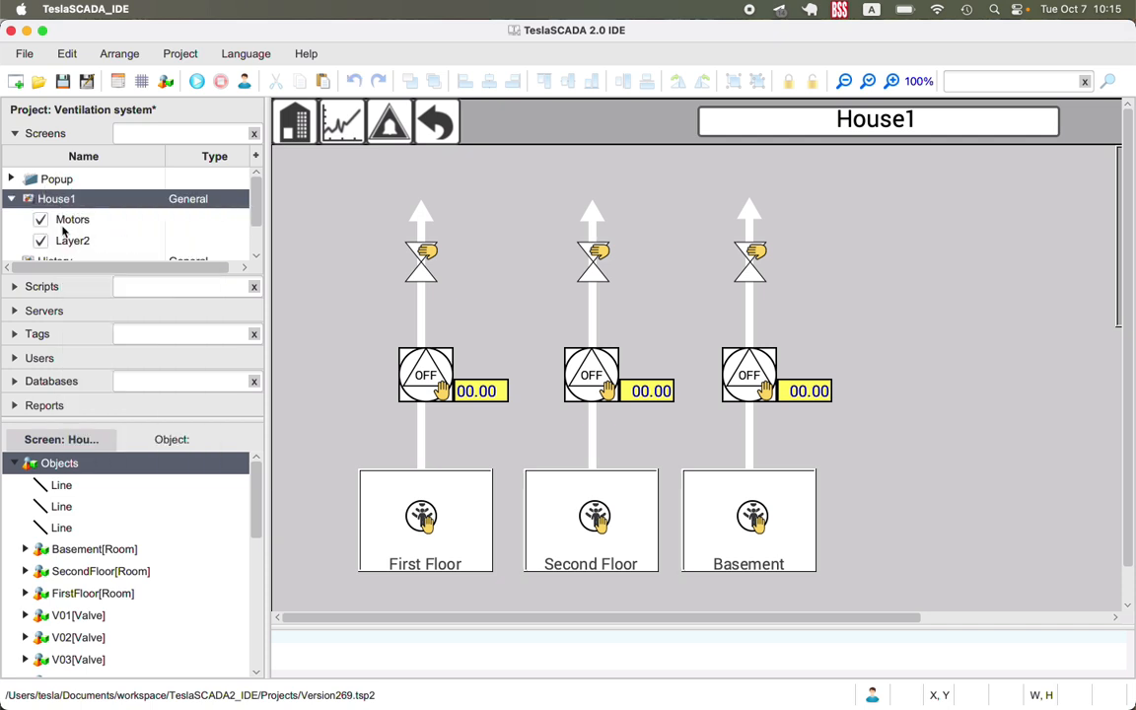
right_click(66, 204)
click(71, 211)
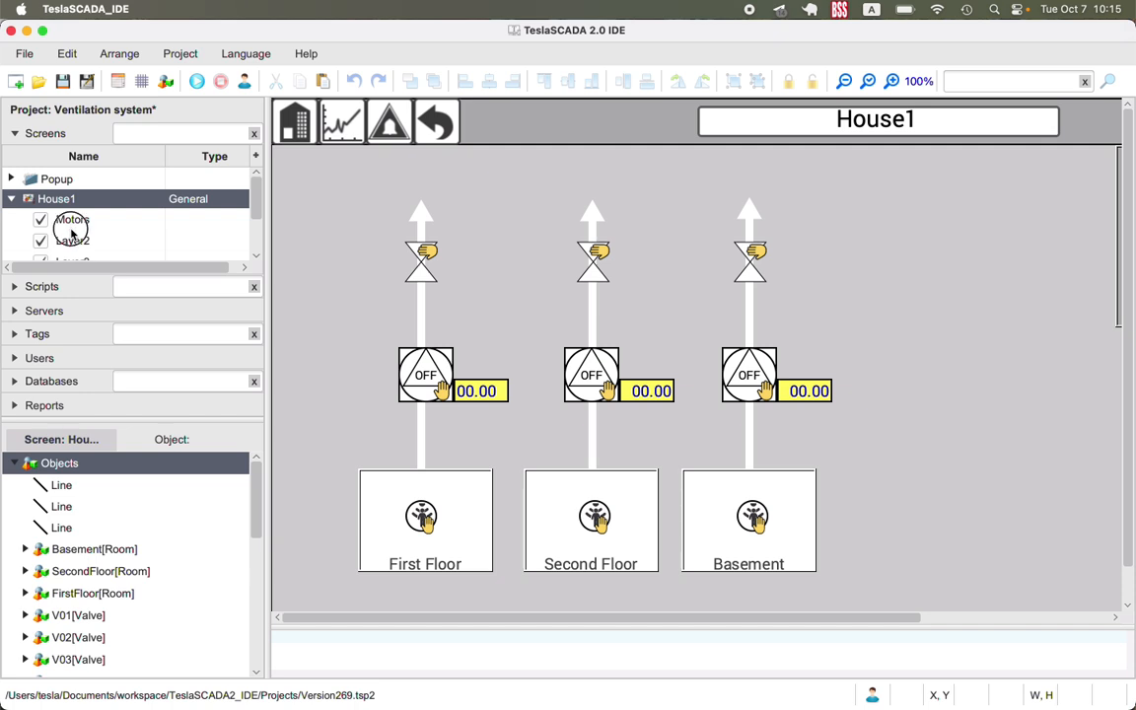
- Rename Layer2 of the House1 screen as Valves
click(66, 217)
click(70, 240)
double_click(70, 239)
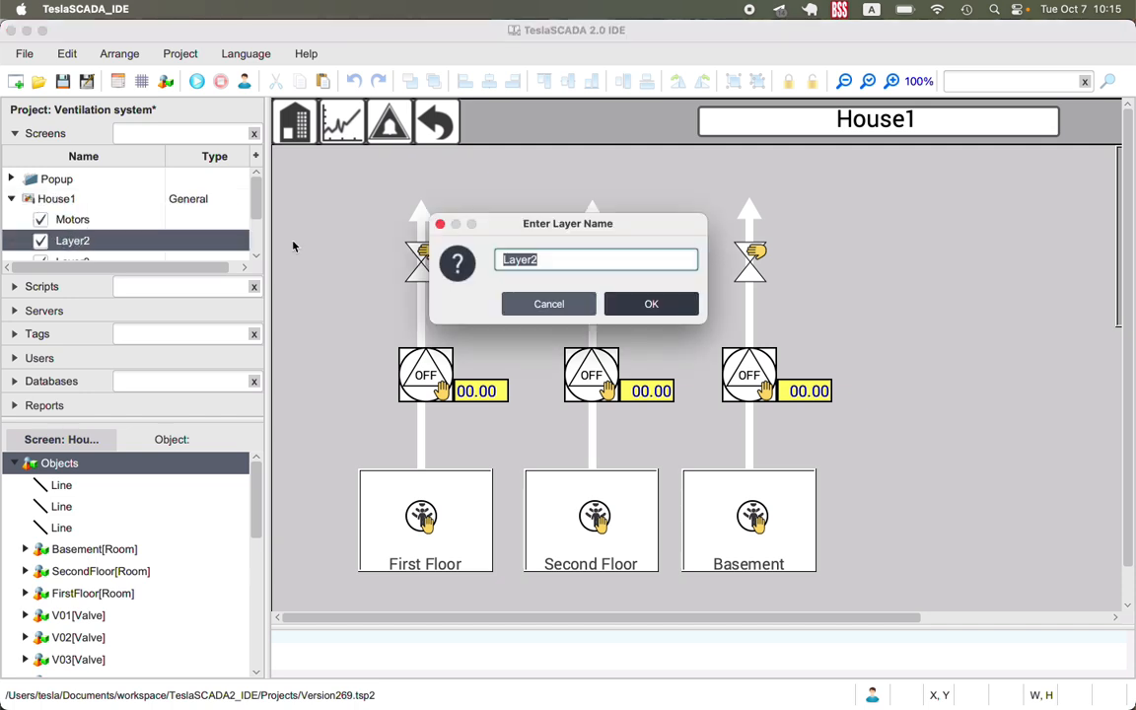
text(Valves)
click(611, 303)
- Rename Layer3 of the House1 screen as Sensors
scroll(89, 228, down, 2)
double_click(69, 209)
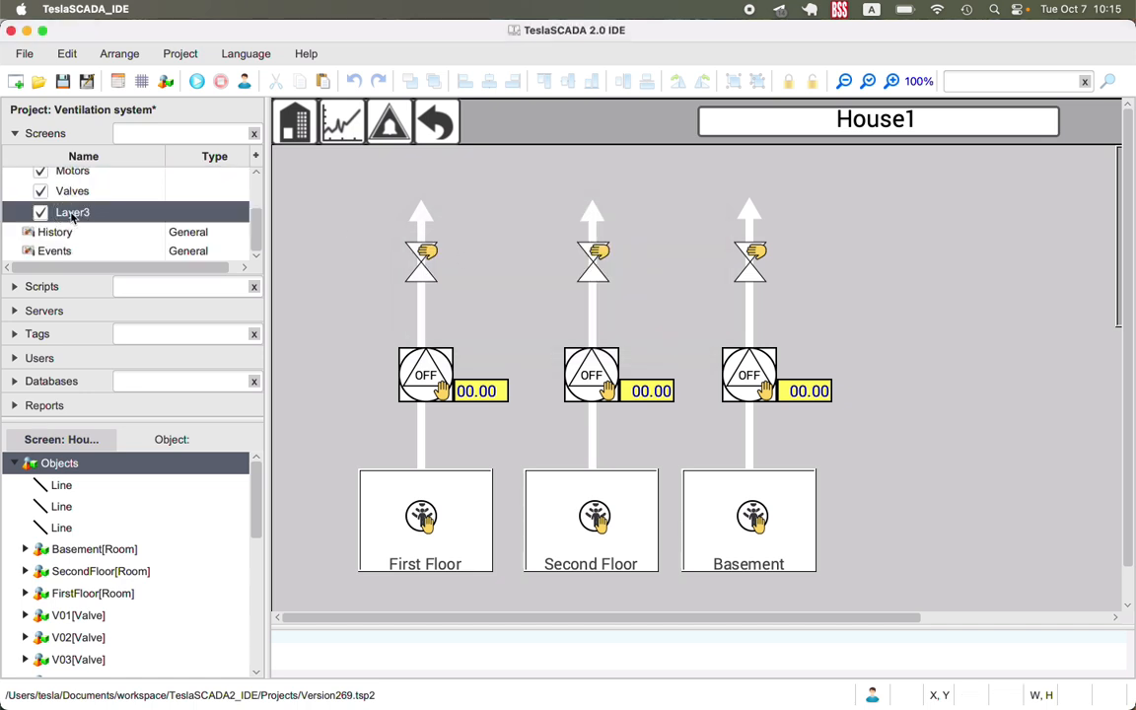
text(Sensors)
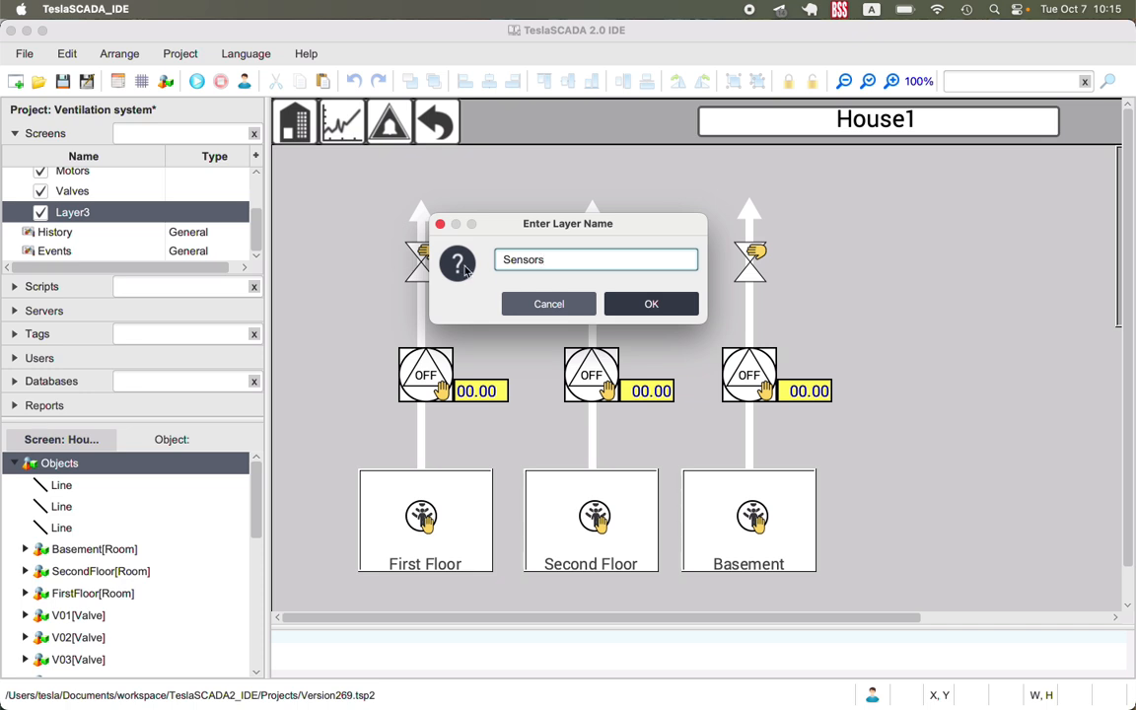
click(651, 304)
- Move the three valves from the House1 base screen to the Valves layer, placing them back on the pipes above the motors
scroll(174, 254, up, 1)
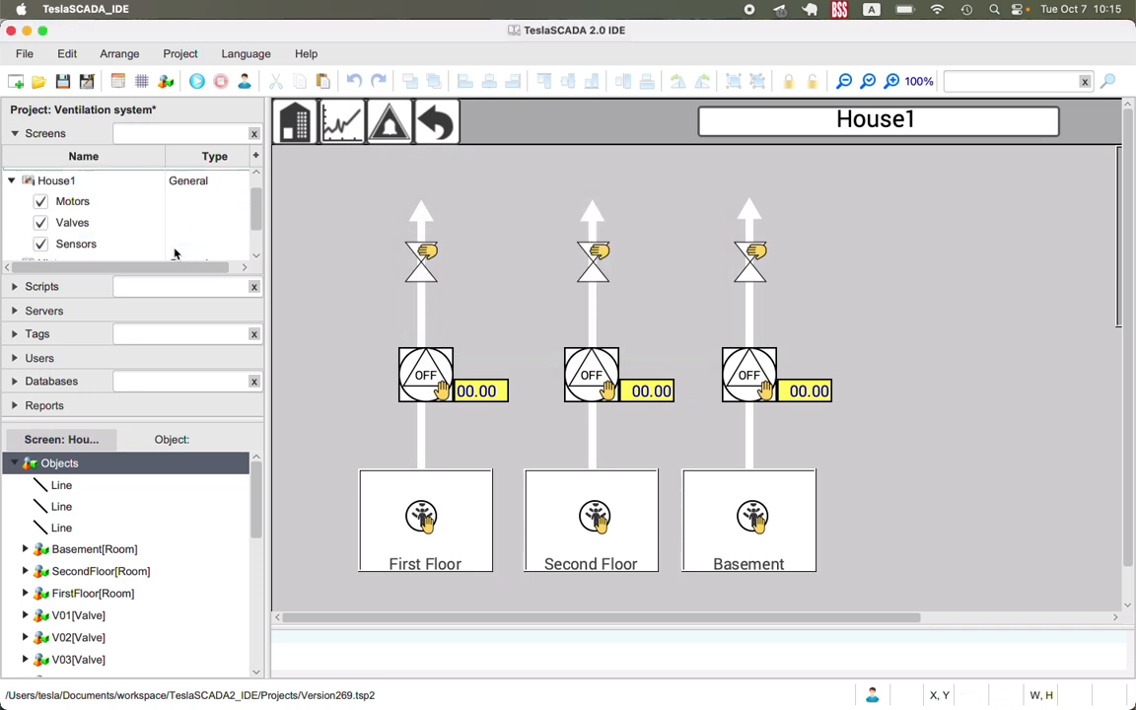
click(65, 177)
drag(330, 231, 843, 316)
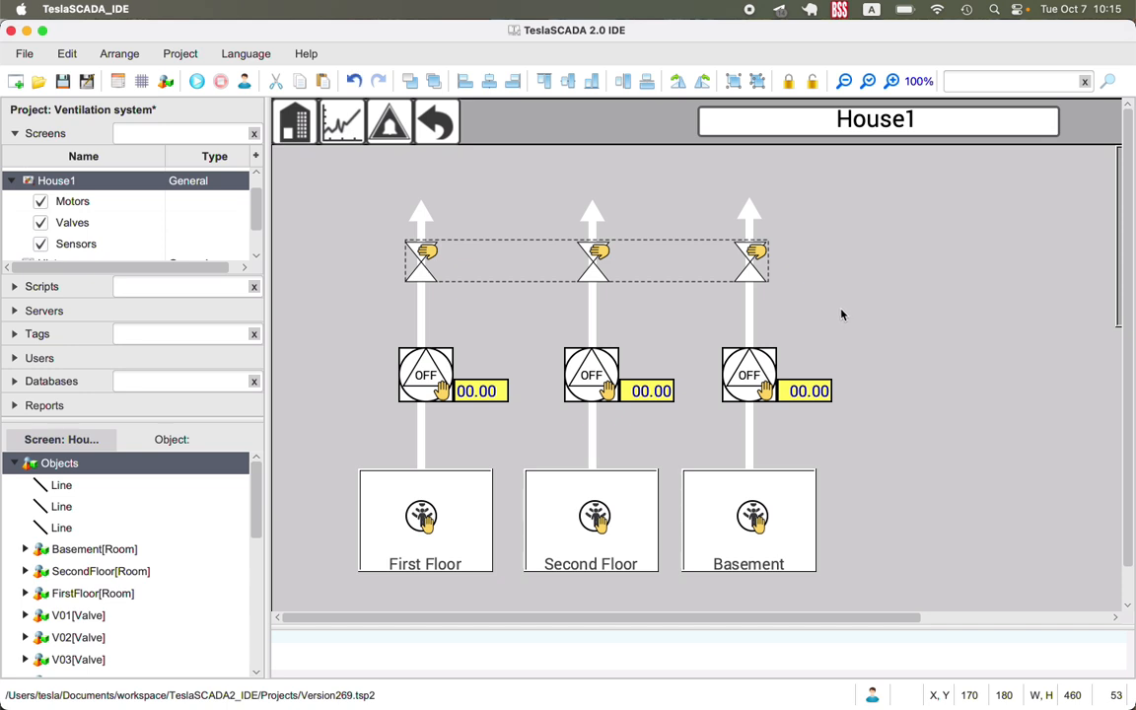
key(Delete)
click(63, 227)
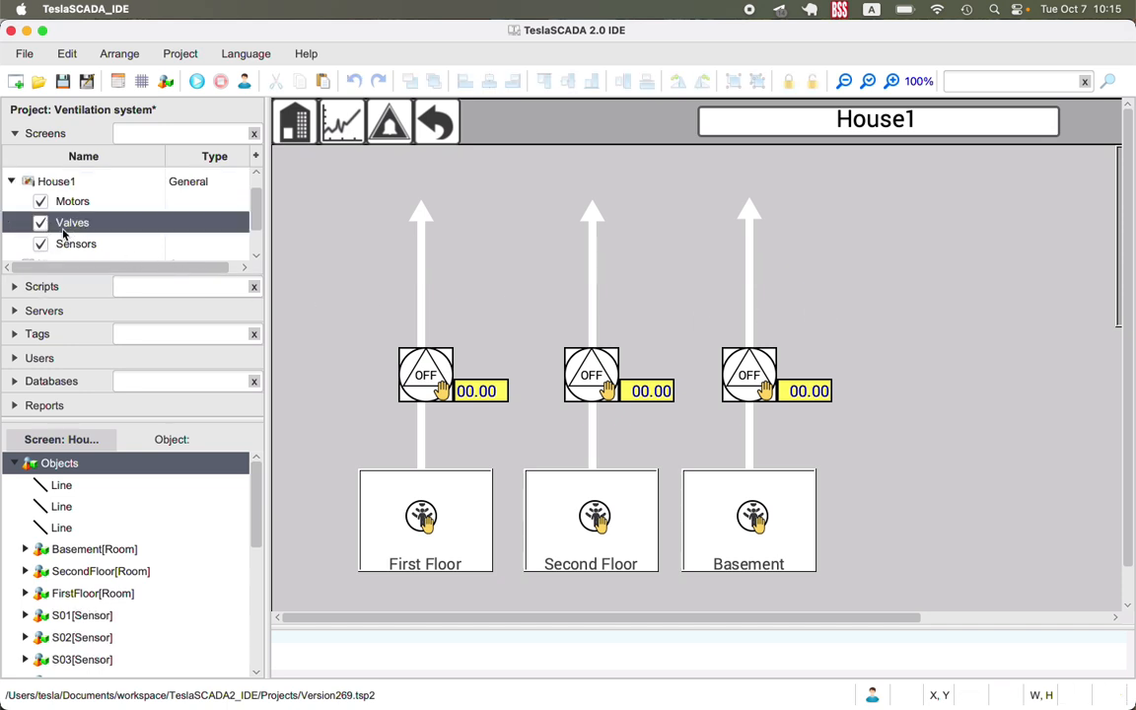
key(super+v)
mouse_move(605, 280)
mouse_down()
mouse_move(578, 280)
mouse_move(595, 279)
mouse_up()
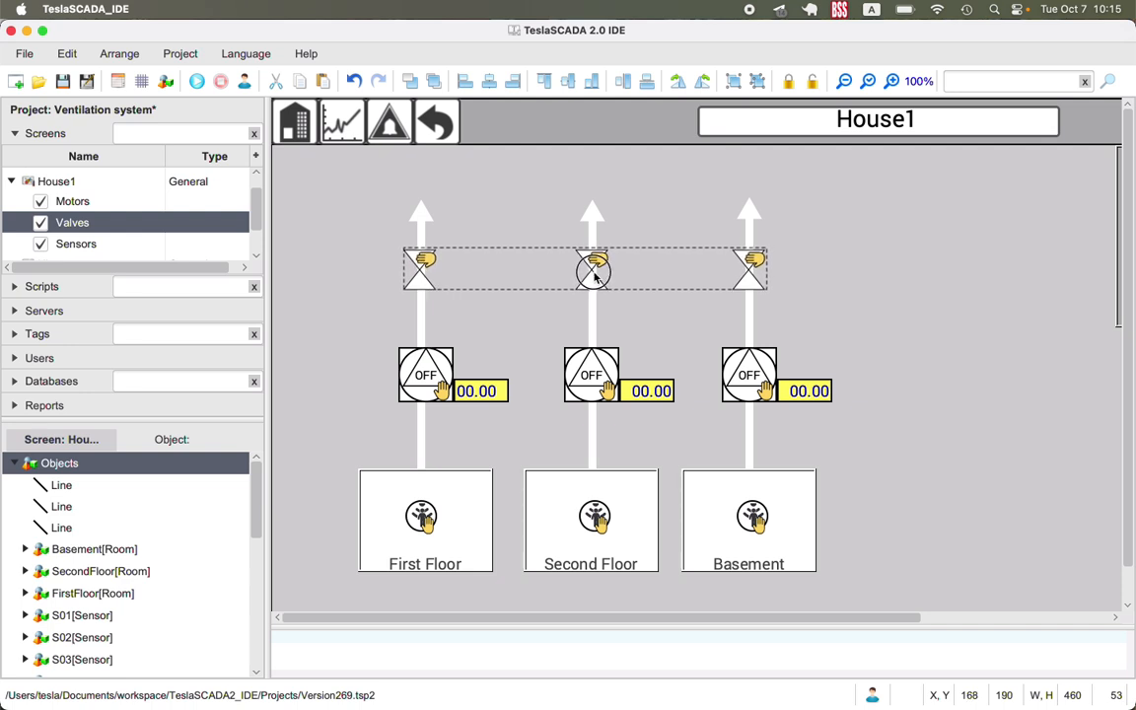
click(280, 255)
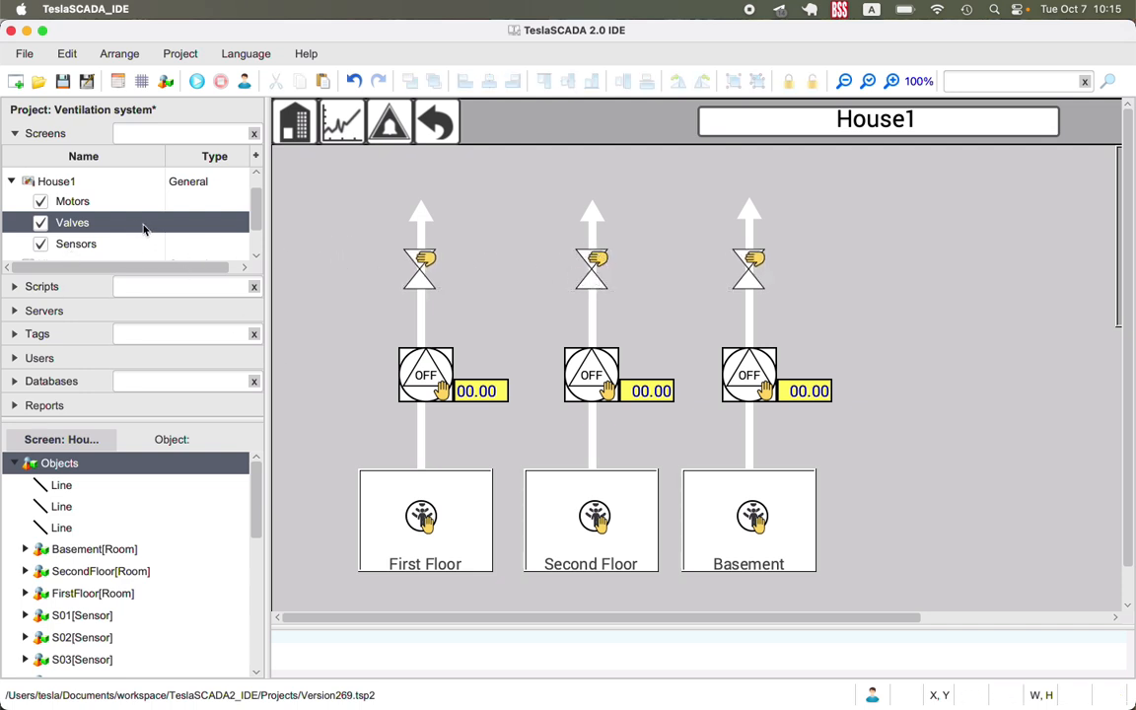
- Move the three sensors from the House1 base screen to the Sensors layer, placing them back inside the room boxes
click(62, 181)
drag(327, 480, 898, 564)
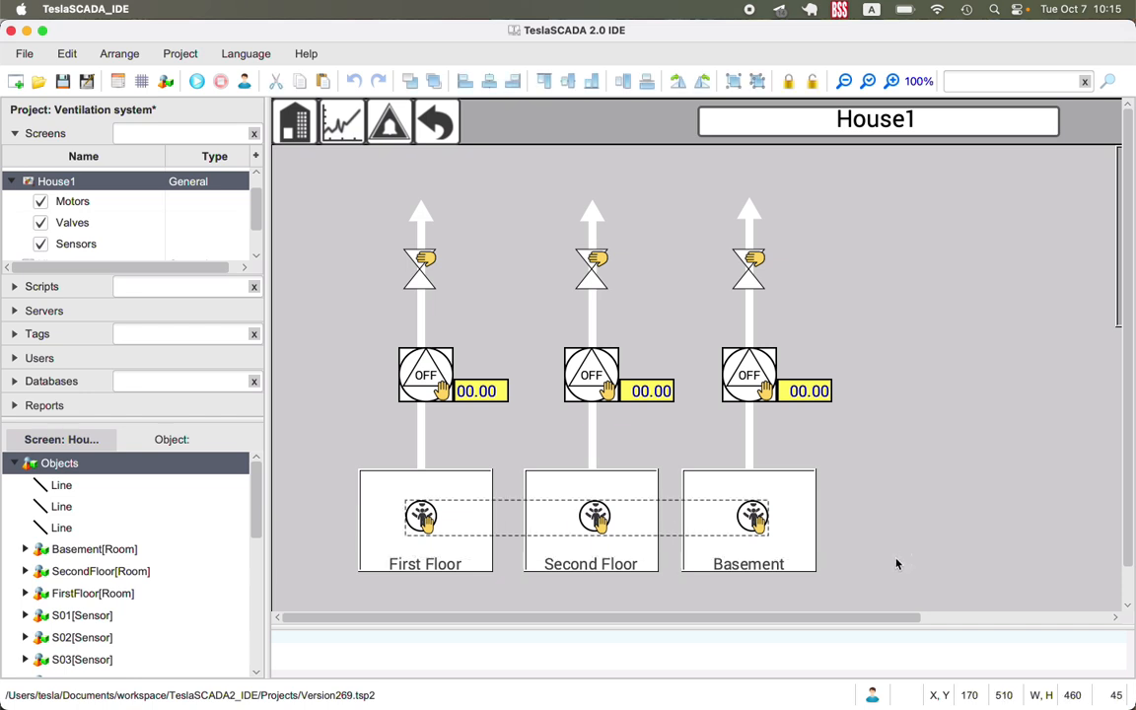
key(Delete)
click(57, 250)
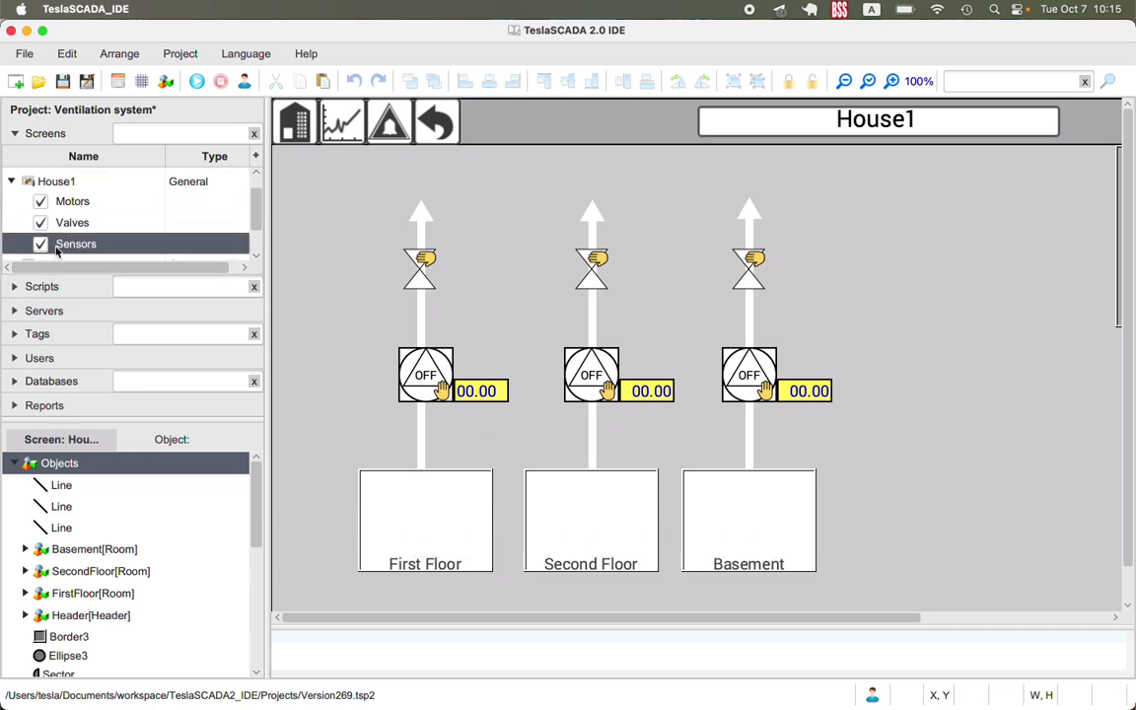
key(super+v)
drag(449, 533, 435, 525)
click(334, 433)
- Check the layers by hiding Motors, Valves and Sensors and showing all three again
click(40, 201)
click(41, 223)
click(41, 243)
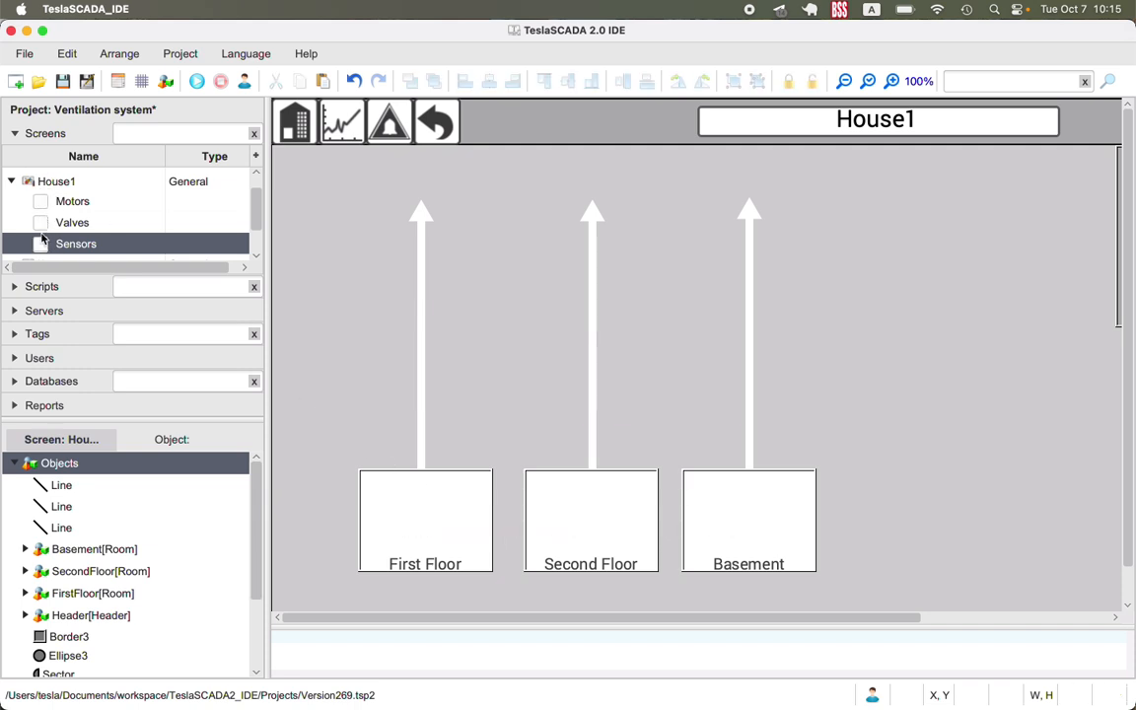
click(40, 243)
click(41, 223)
click(40, 201)
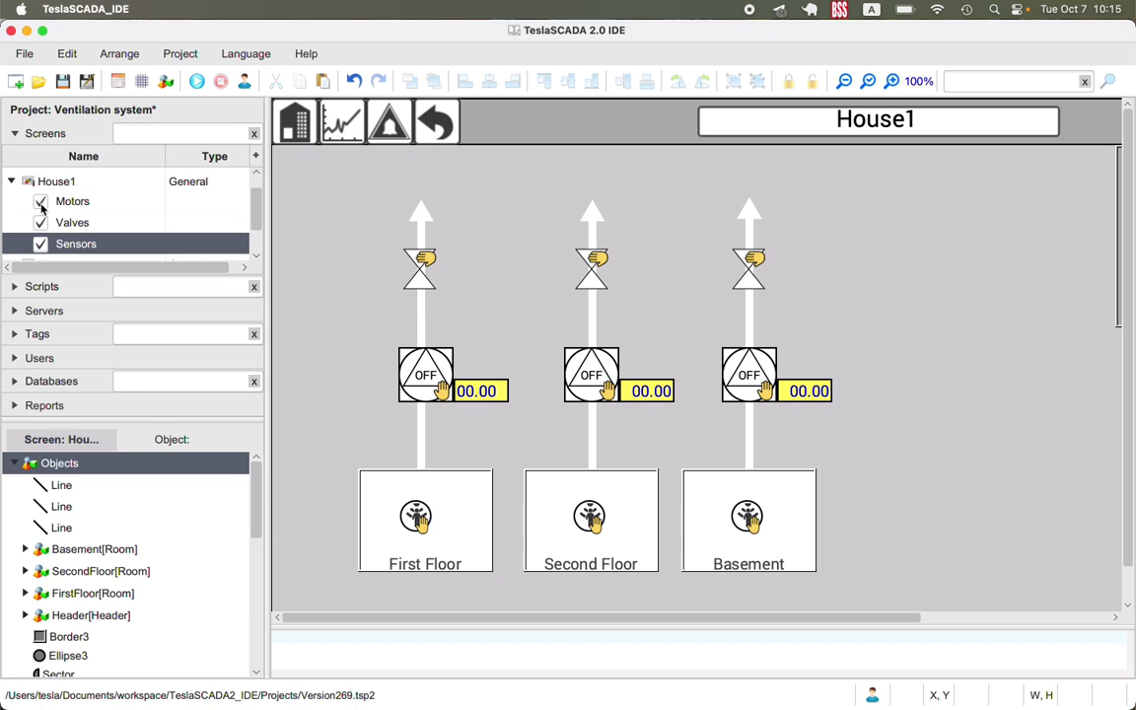
- Collapse the House1 layer list and make a copy of the House1 screen
scroll(45, 207, up, 1)
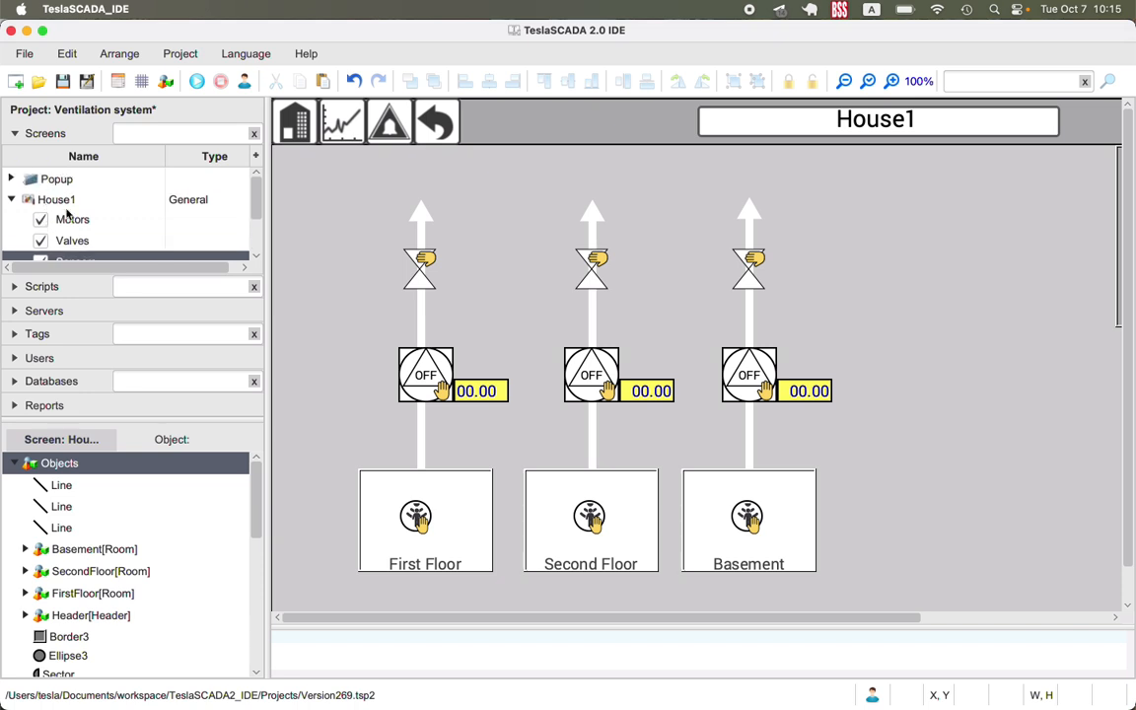
click(11, 198)
right_click(69, 202)
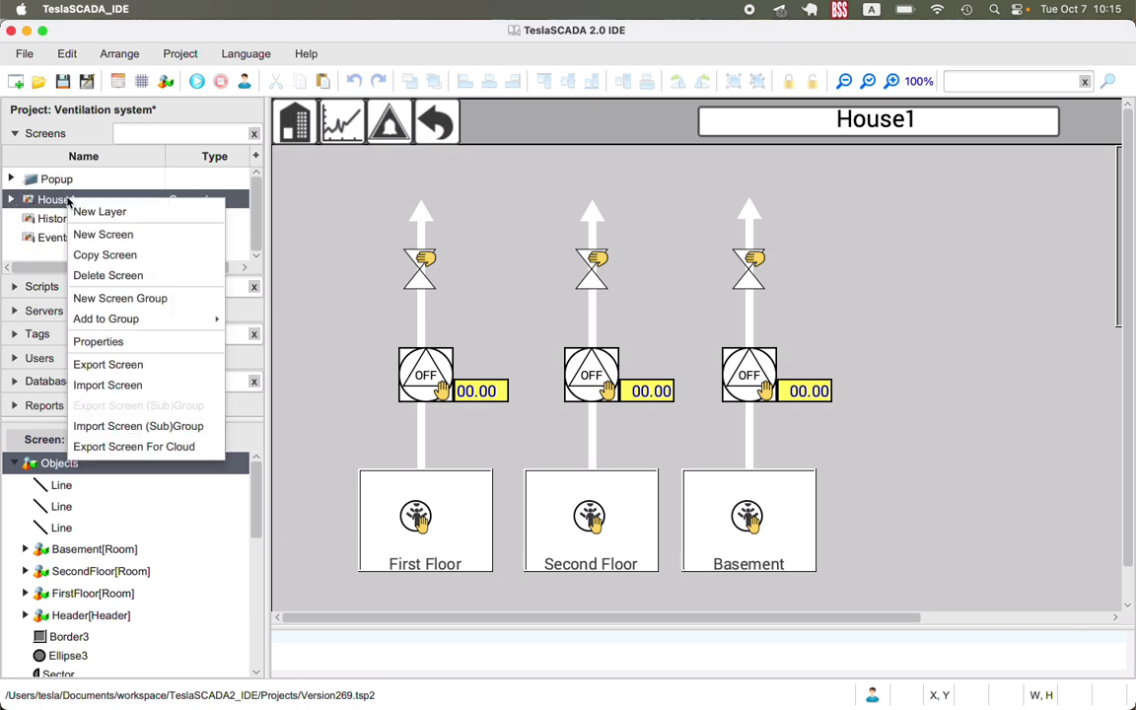
click(89, 256)
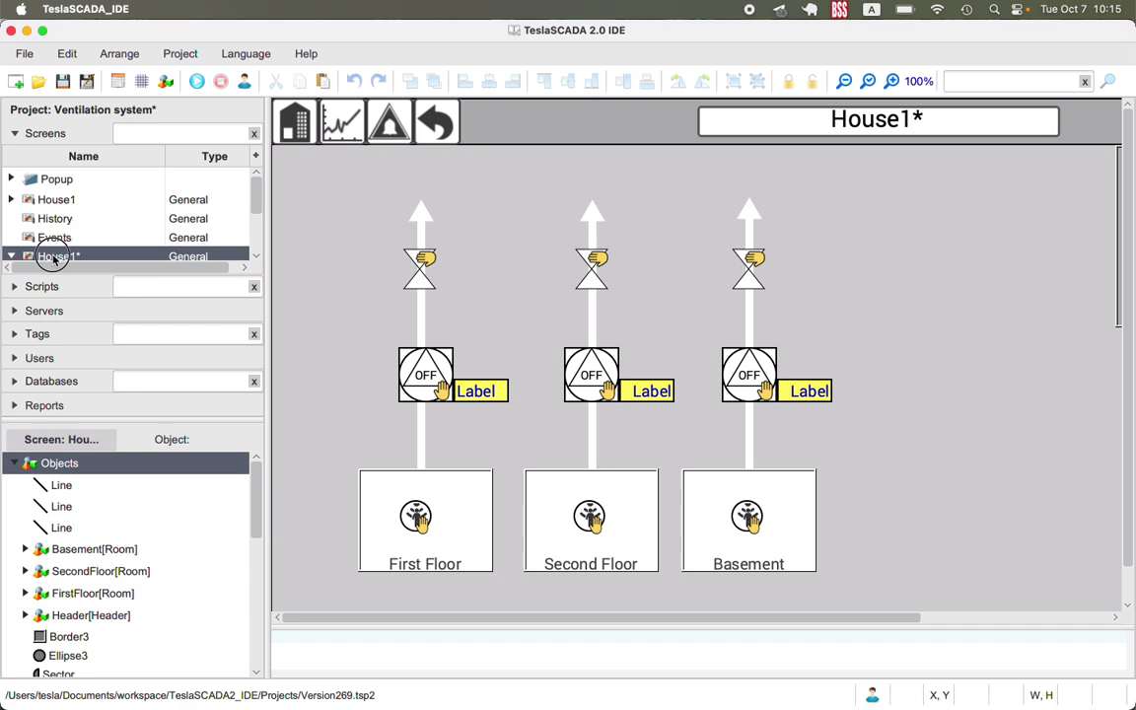
- Set both the name and the data of the copied screen to House2
click(605, 188)
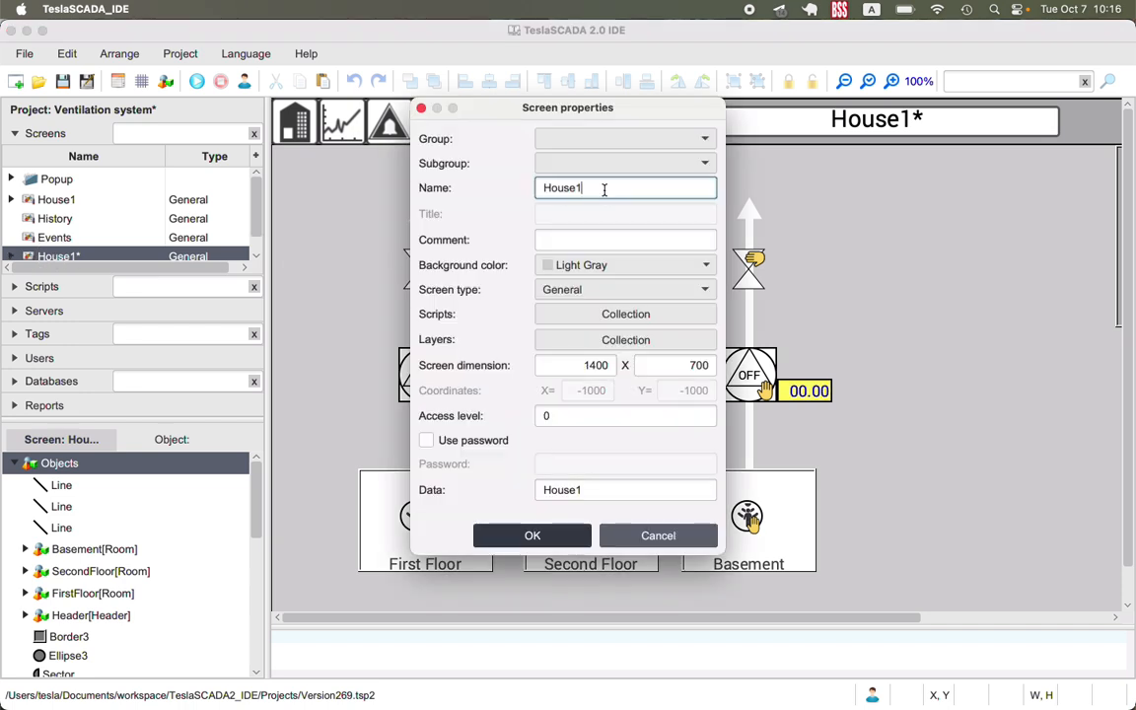
click(605, 490)
key(BackSpace)
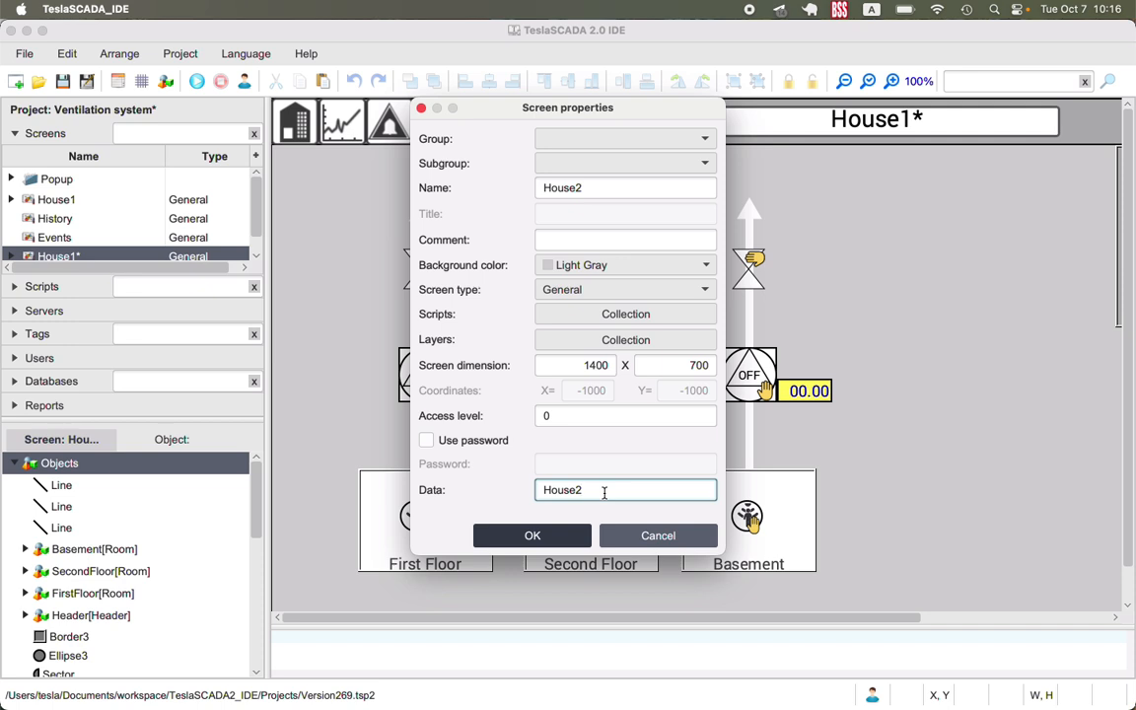
click(575, 535)
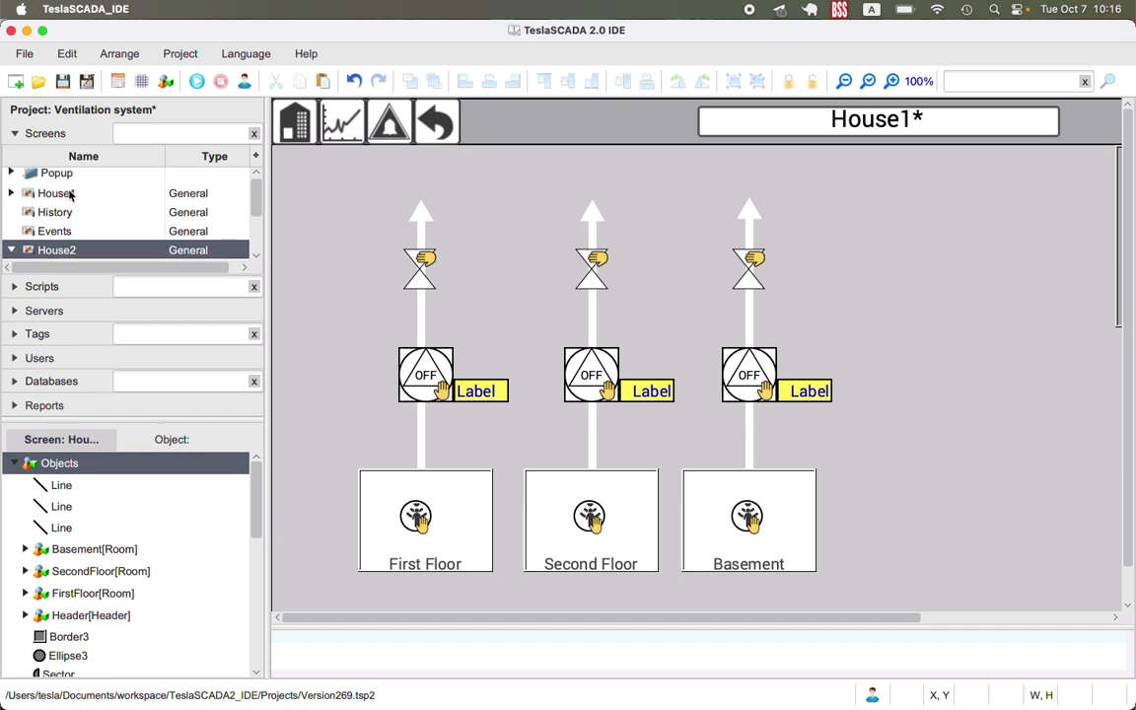
- Move the House2 screen directly below House1 in the screen list
scroll(74, 212, down, 1)
scroll(82, 247, down, 2)
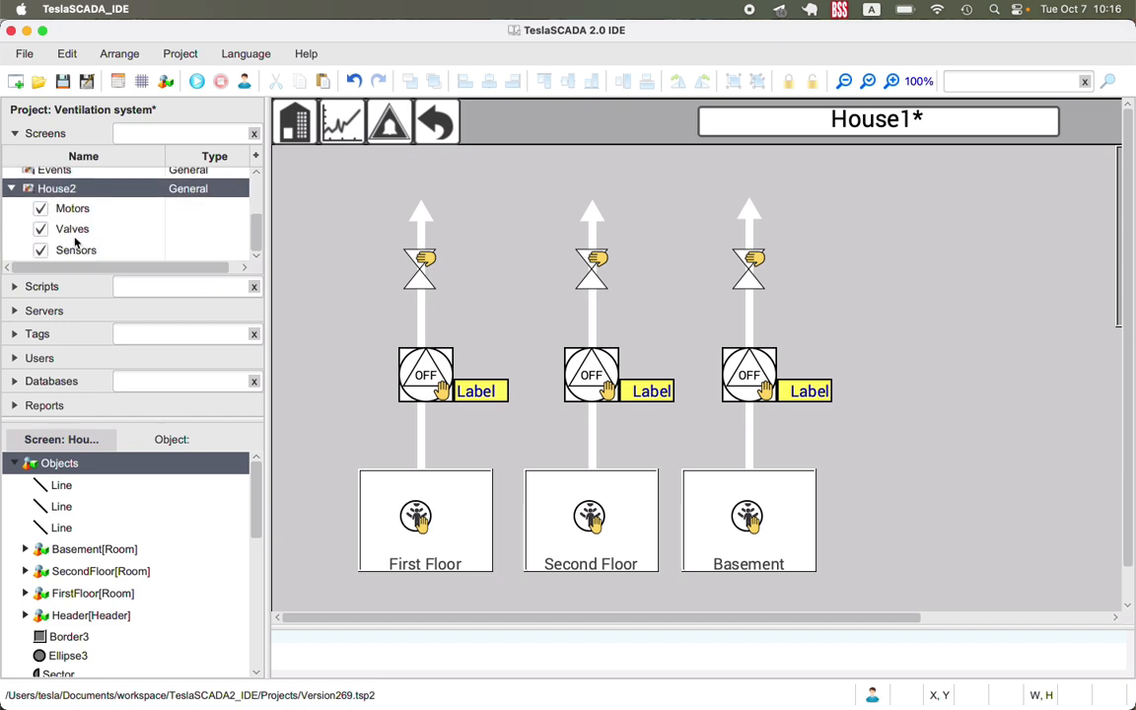
scroll(54, 227, up, 4)
drag(55, 254, 49, 221)
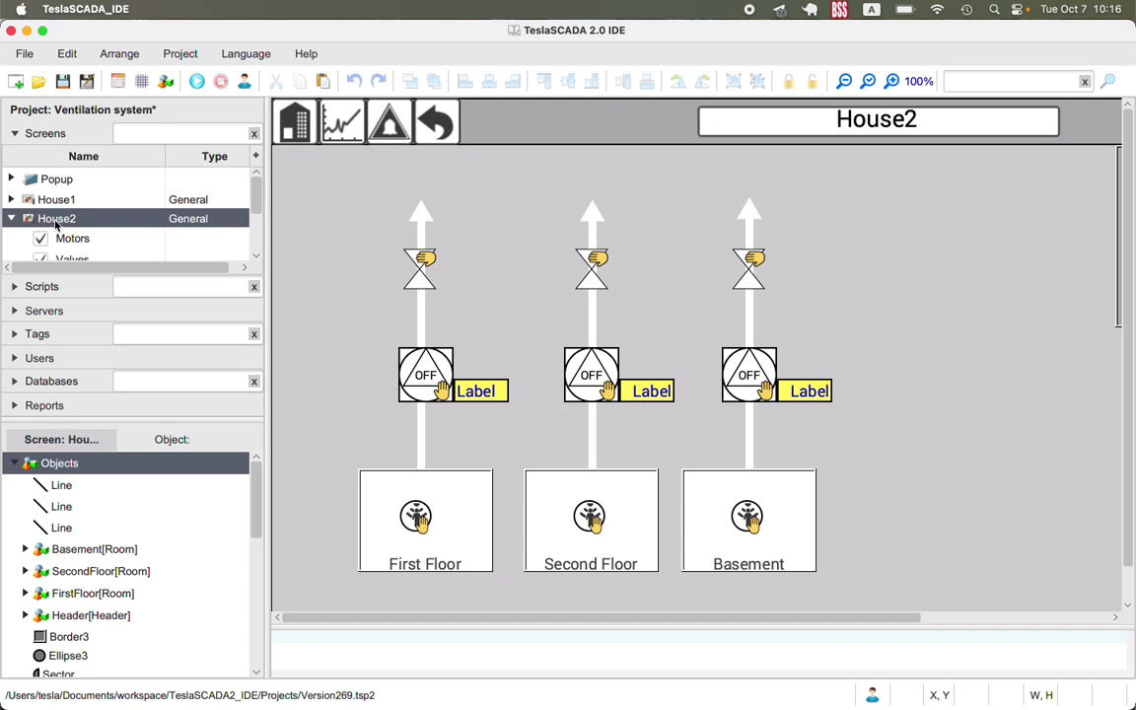
- Hide the Sensors layer of the House2 screen and delete that layer
scroll(44, 219, down, 2)
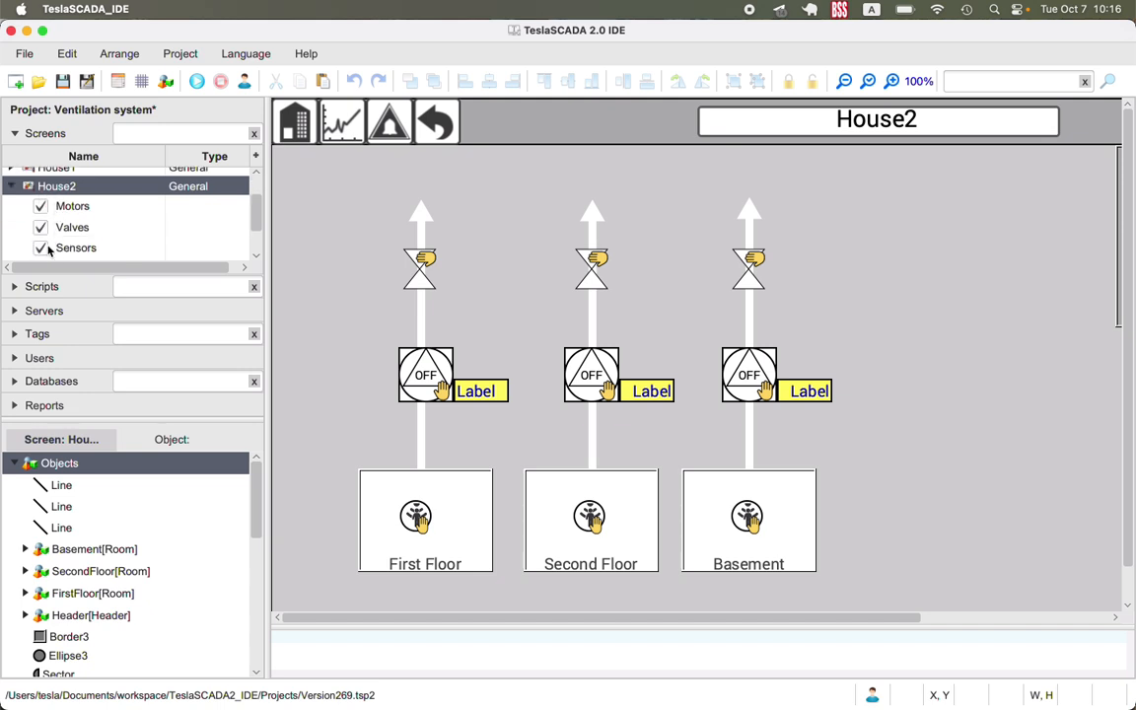
click(41, 248)
right_click(62, 249)
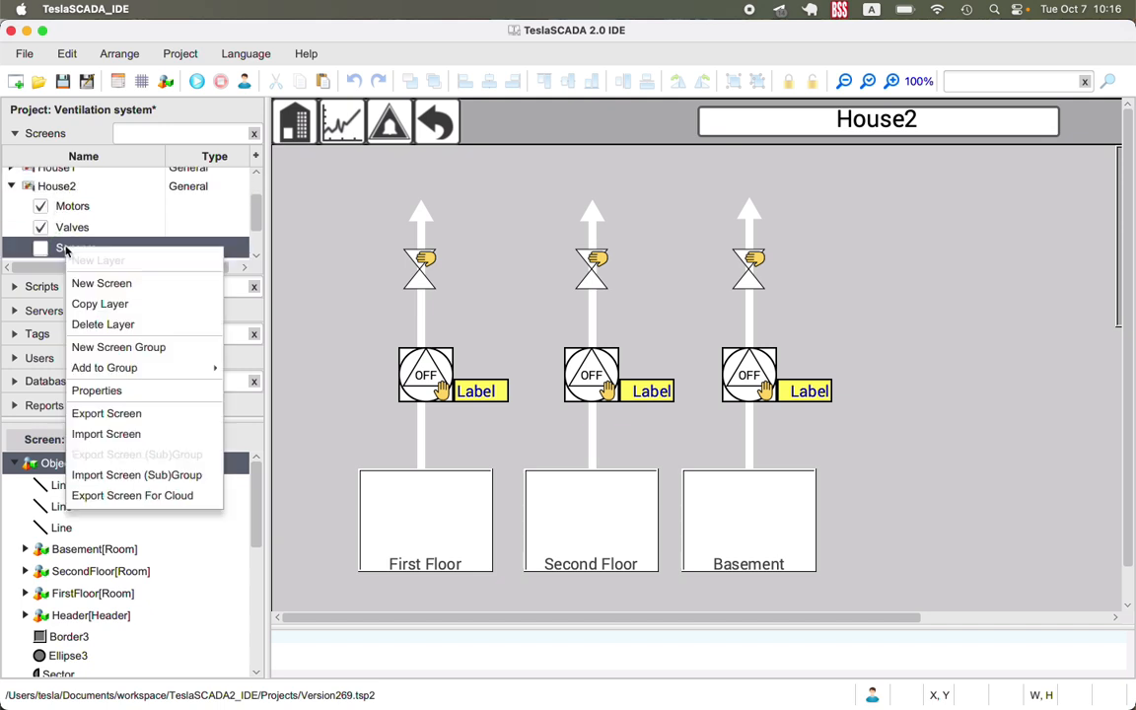
click(99, 324)
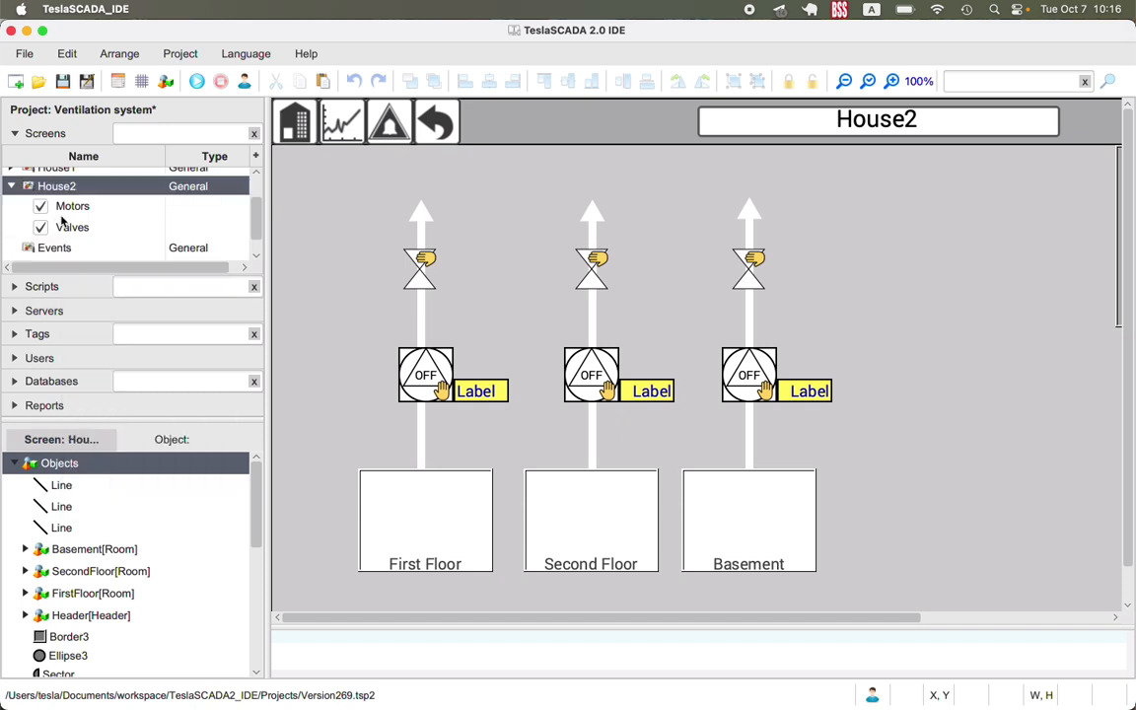
scroll(61, 221, up, 1)
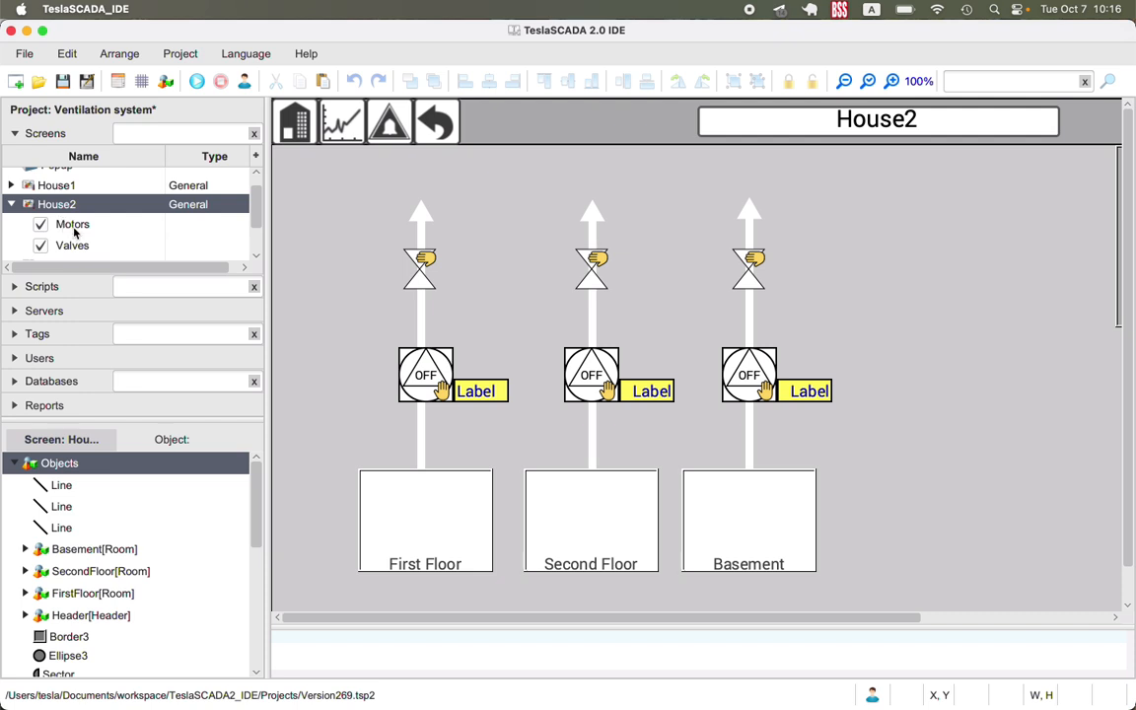
scroll(74, 231, down, 1)
- Collapse the House1 tag group and copy it with all its tags as House2
click(25, 336)
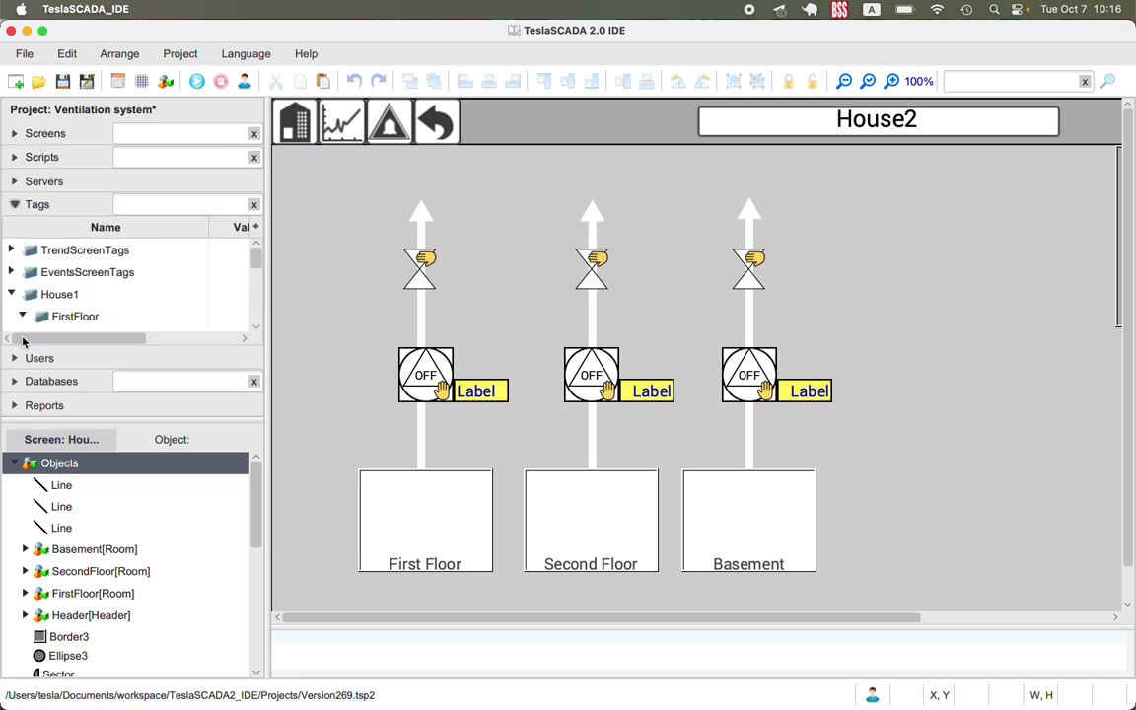
click(11, 294)
click(57, 296)
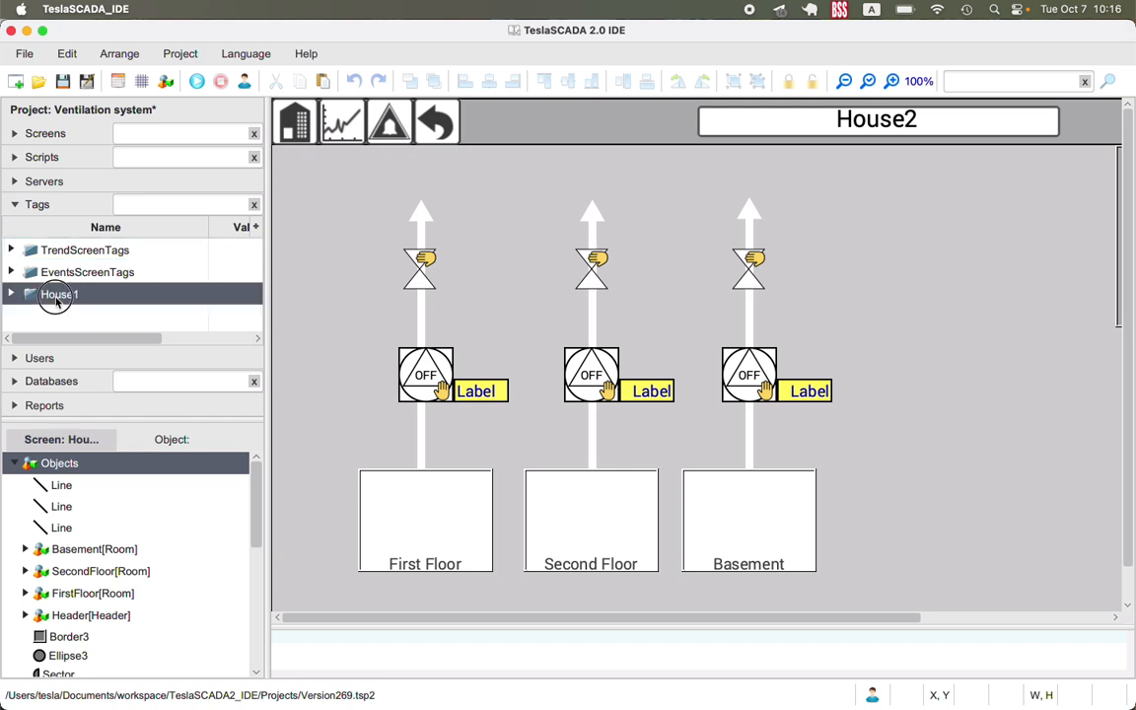
right_click(56, 302)
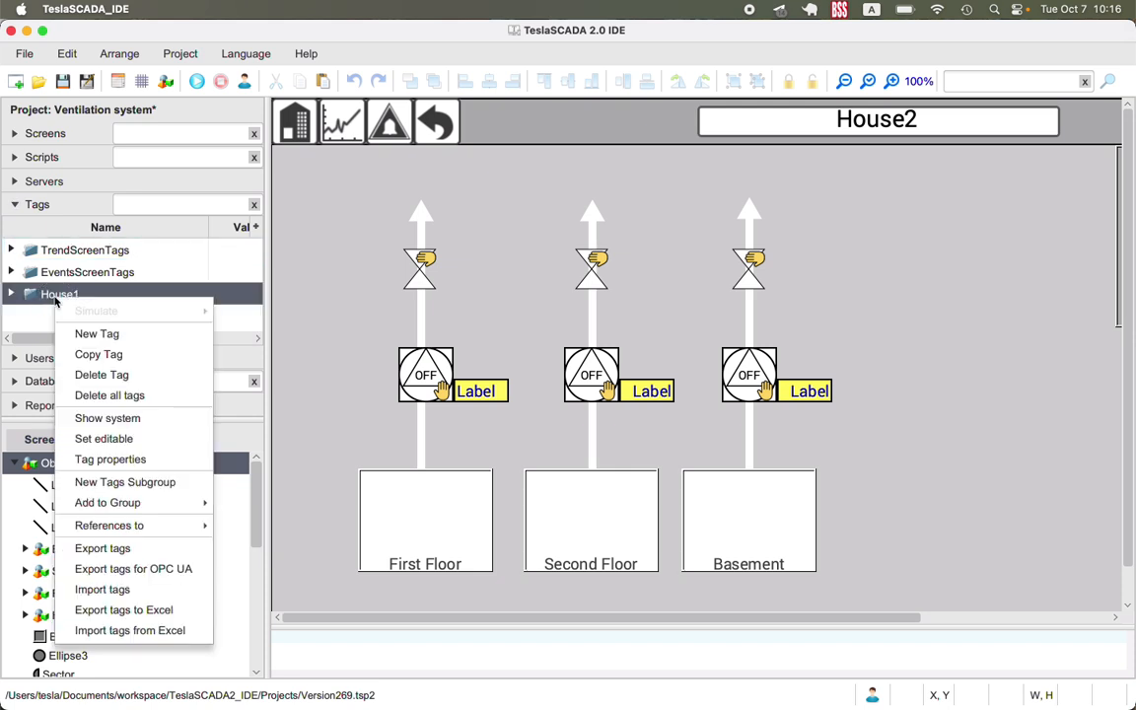
click(94, 355)
- Examine the M01 tags in the House2 first-floor group and how the name of the House2_M01_speed tag is composed
scroll(36, 315, down, 2)
scroll(37, 306, down, 3)
scroll(61, 291, up, 1)
scroll(62, 293, up, 2)
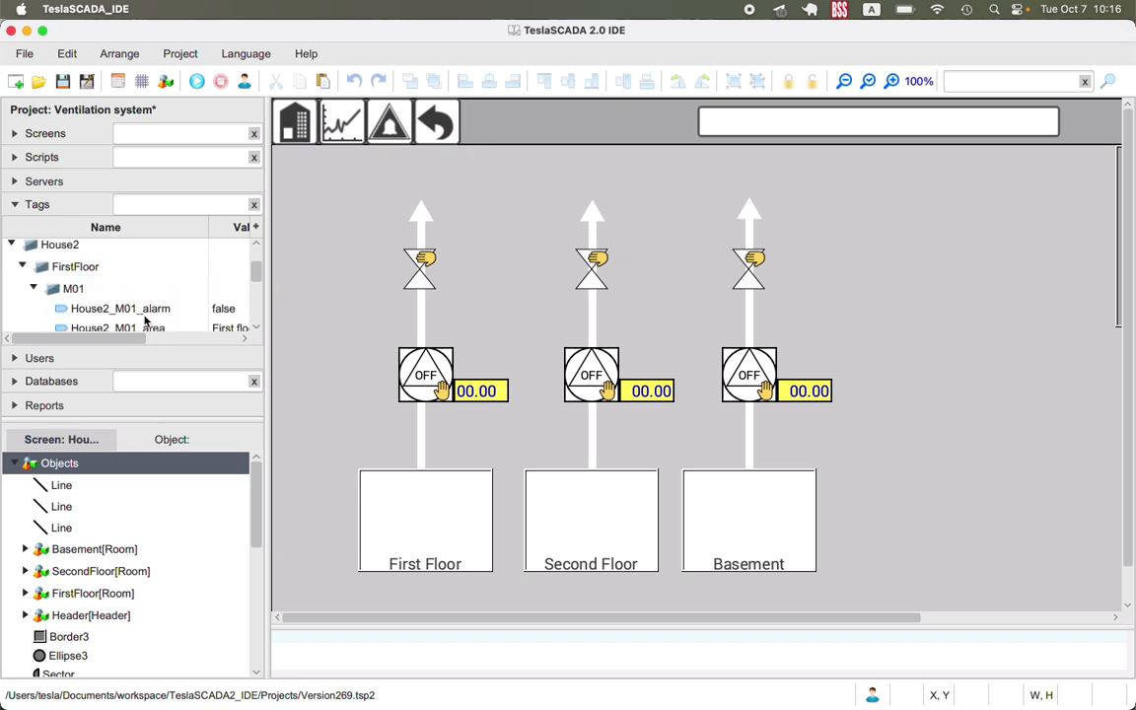
scroll(144, 320, down, 3)
scroll(130, 290, up, 2)
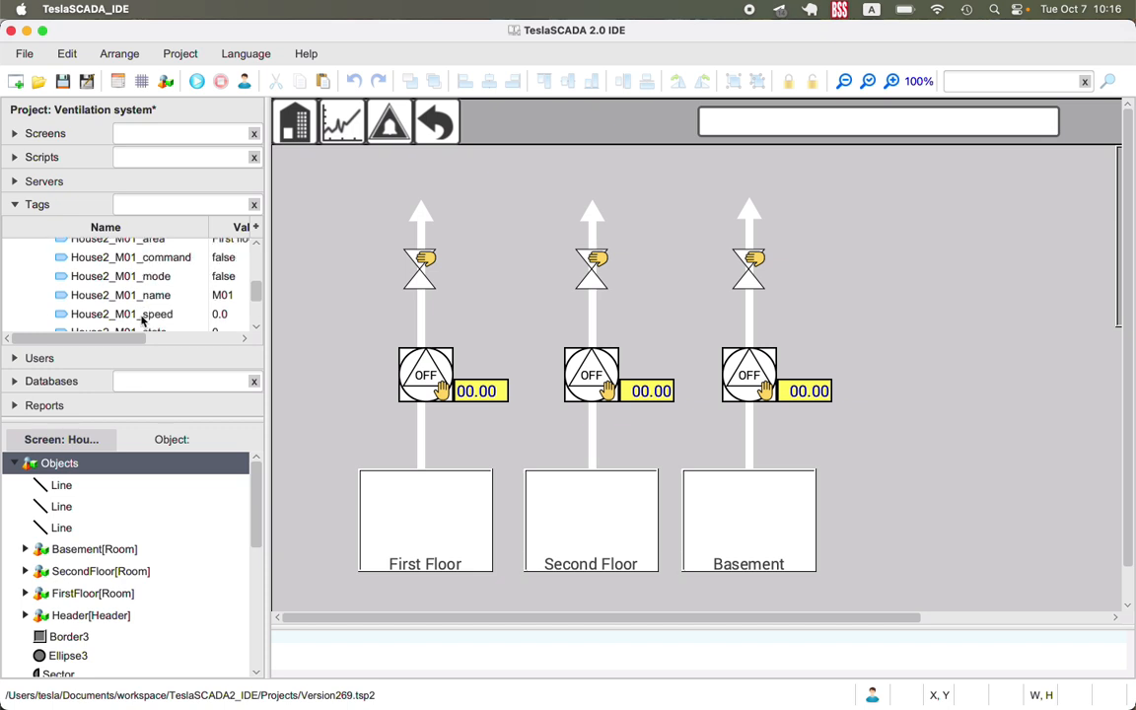
click(120, 295)
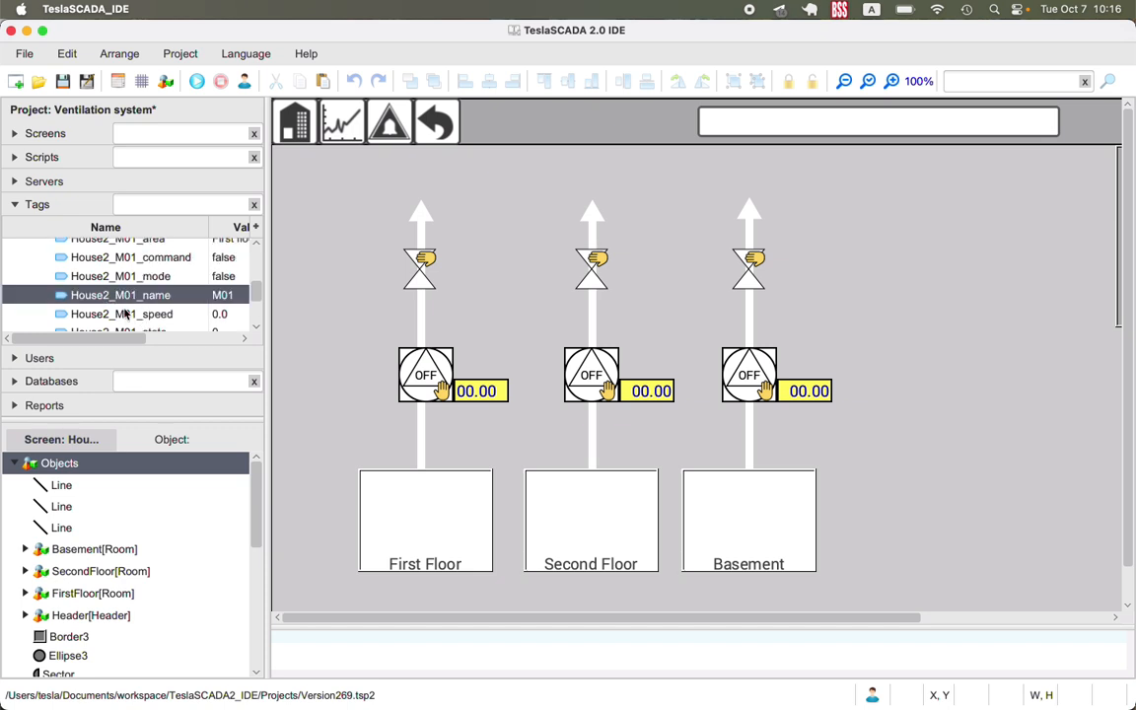
double_click(120, 314)
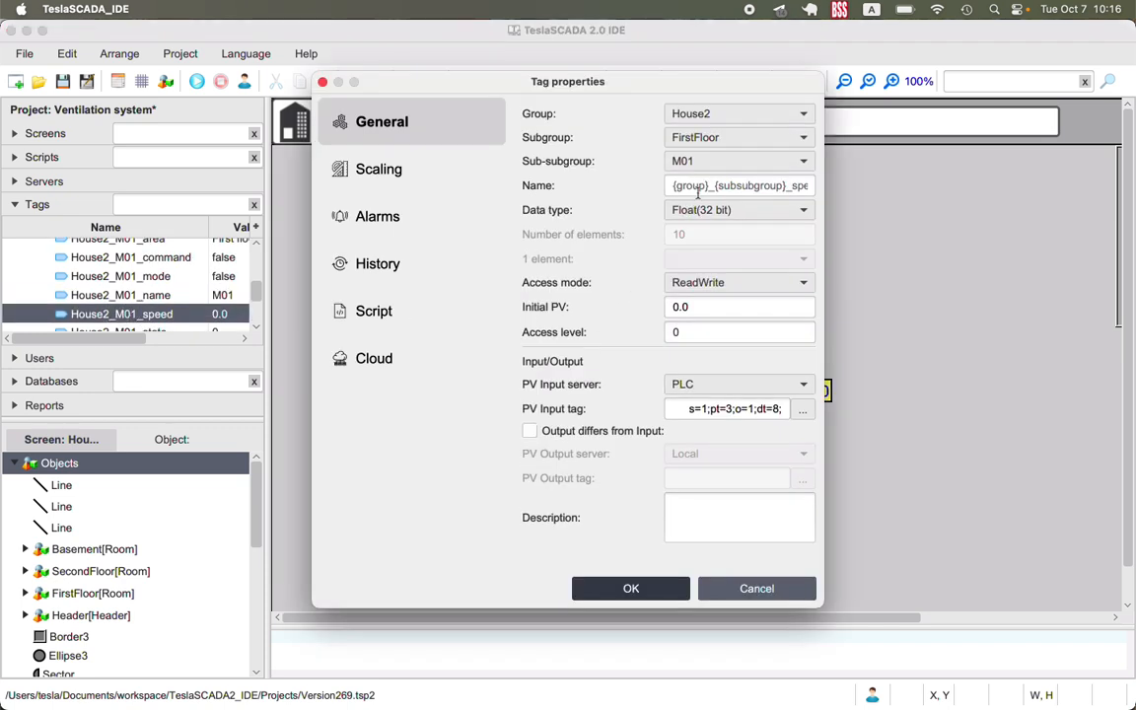
double_click(791, 187)
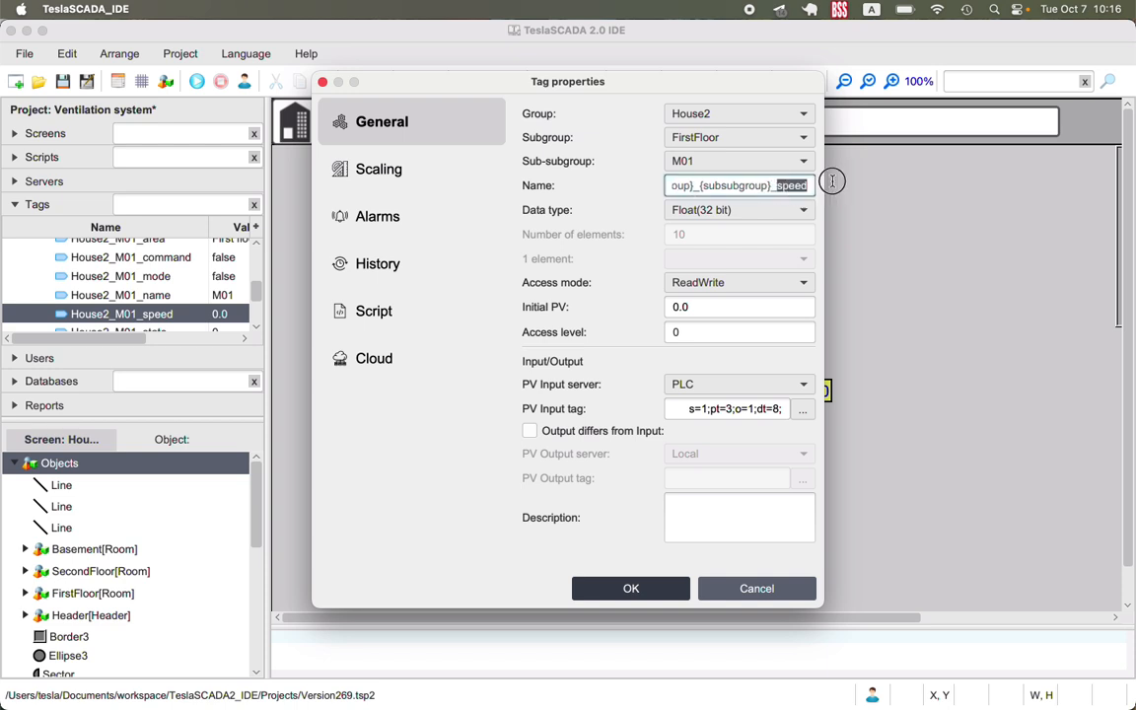
click(758, 588)
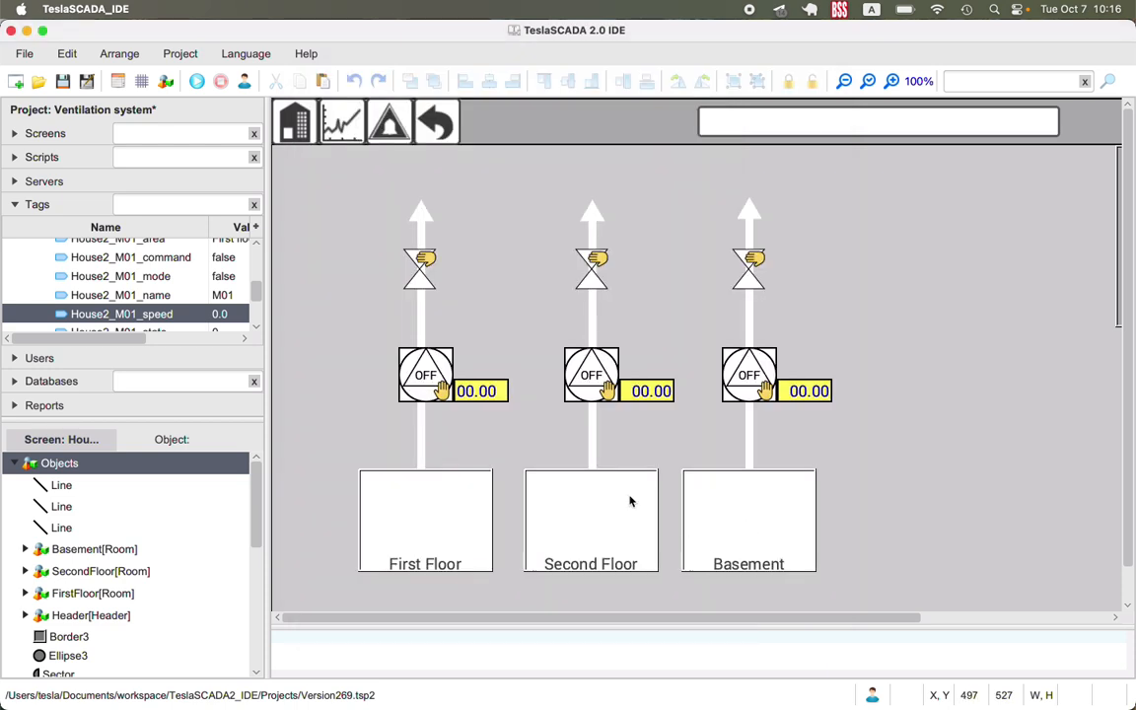
- Examine the text input tag binding of the M01_speed label on the House2 screen, leaving its properties unmodified
click(498, 394)
scroll(219, 288, up, 10)
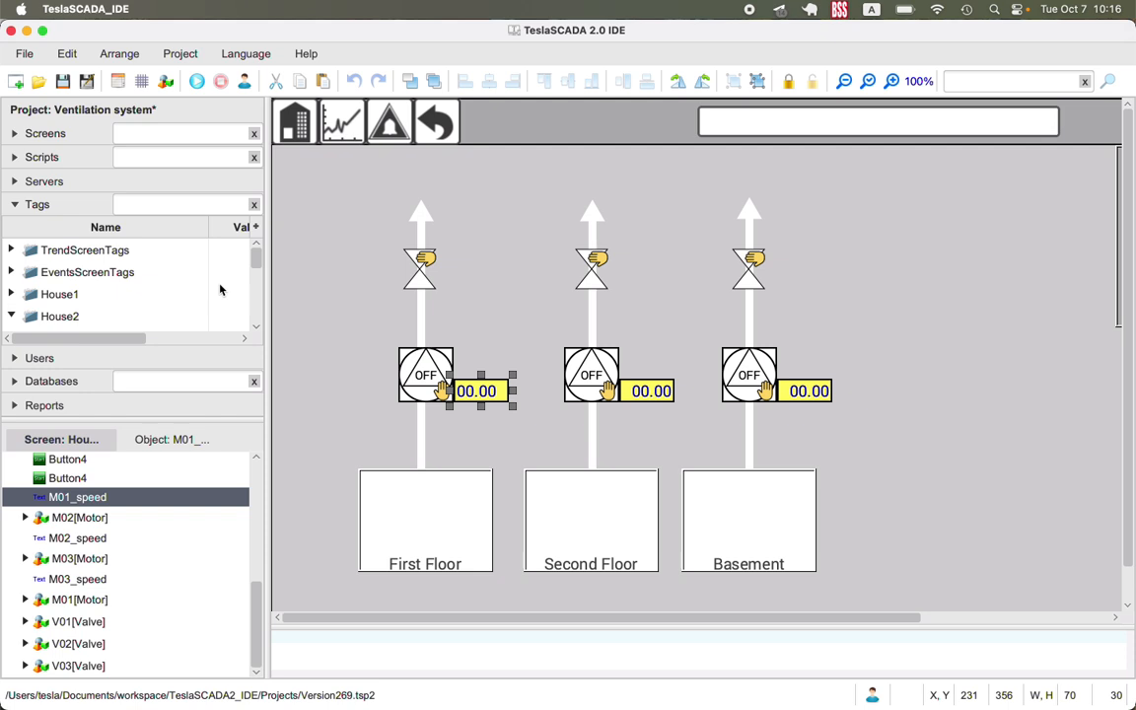
click(15, 133)
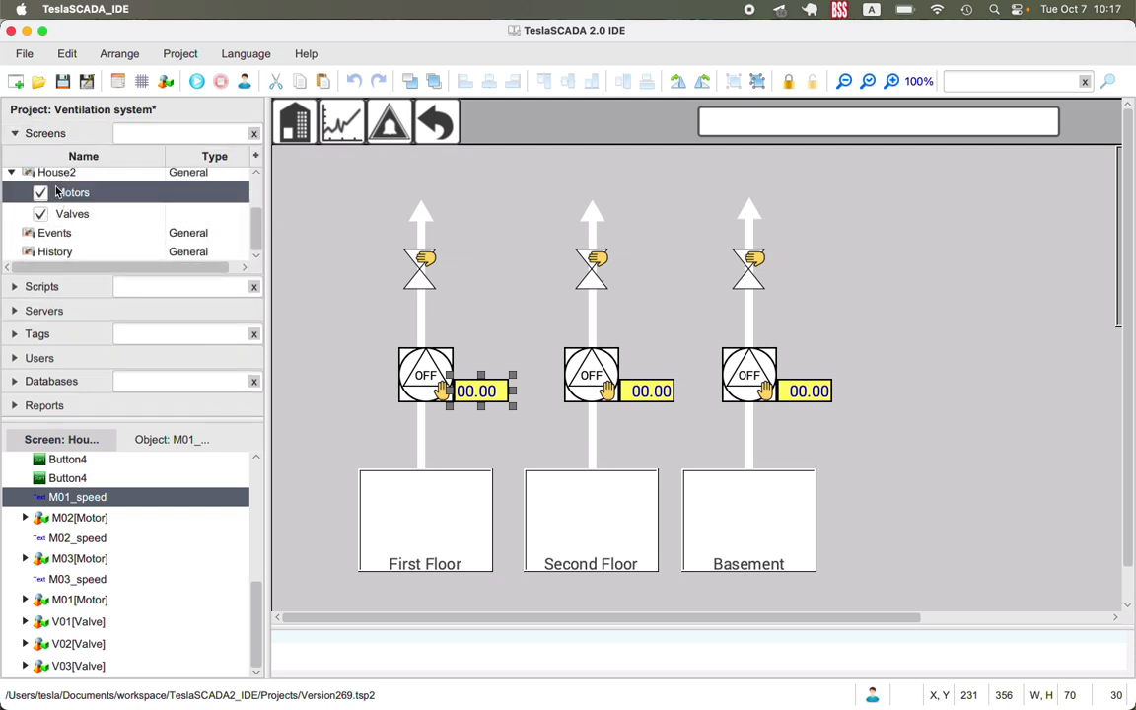
double_click(469, 393)
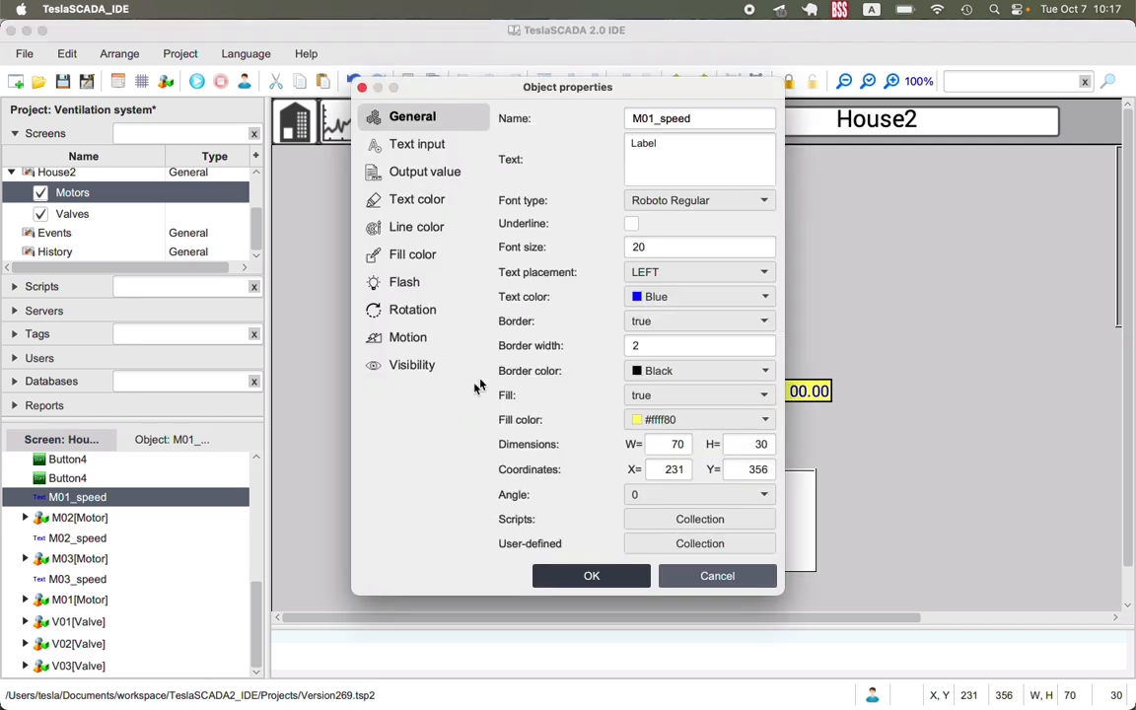
click(430, 147)
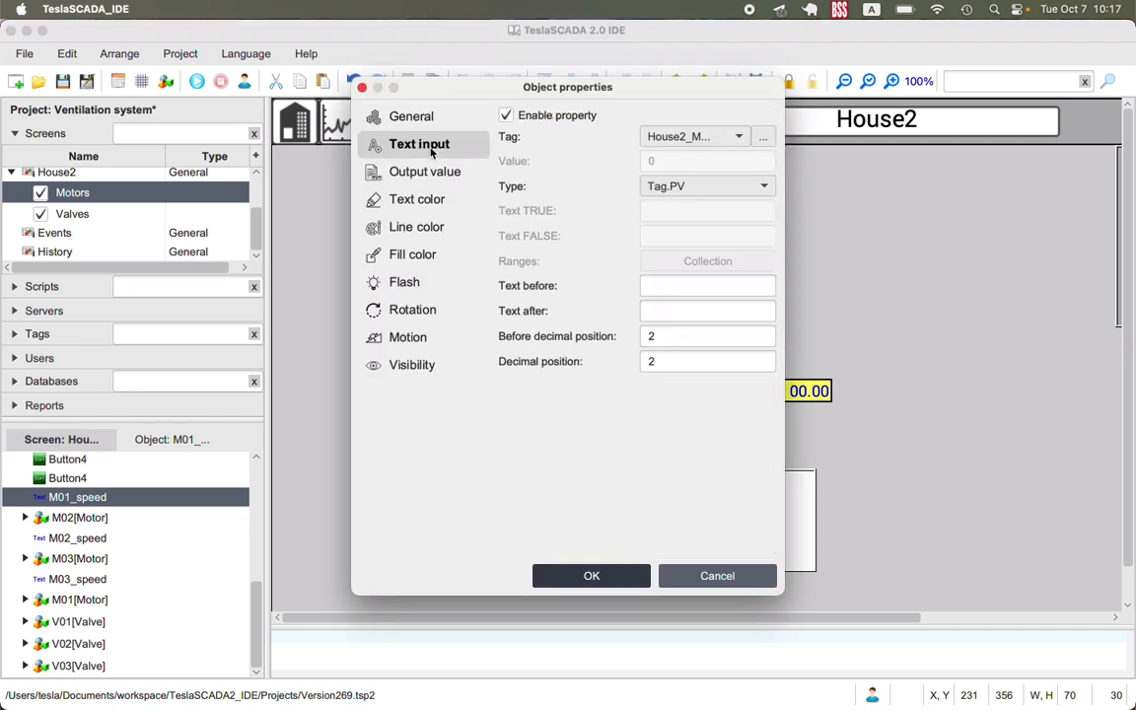
click(770, 138)
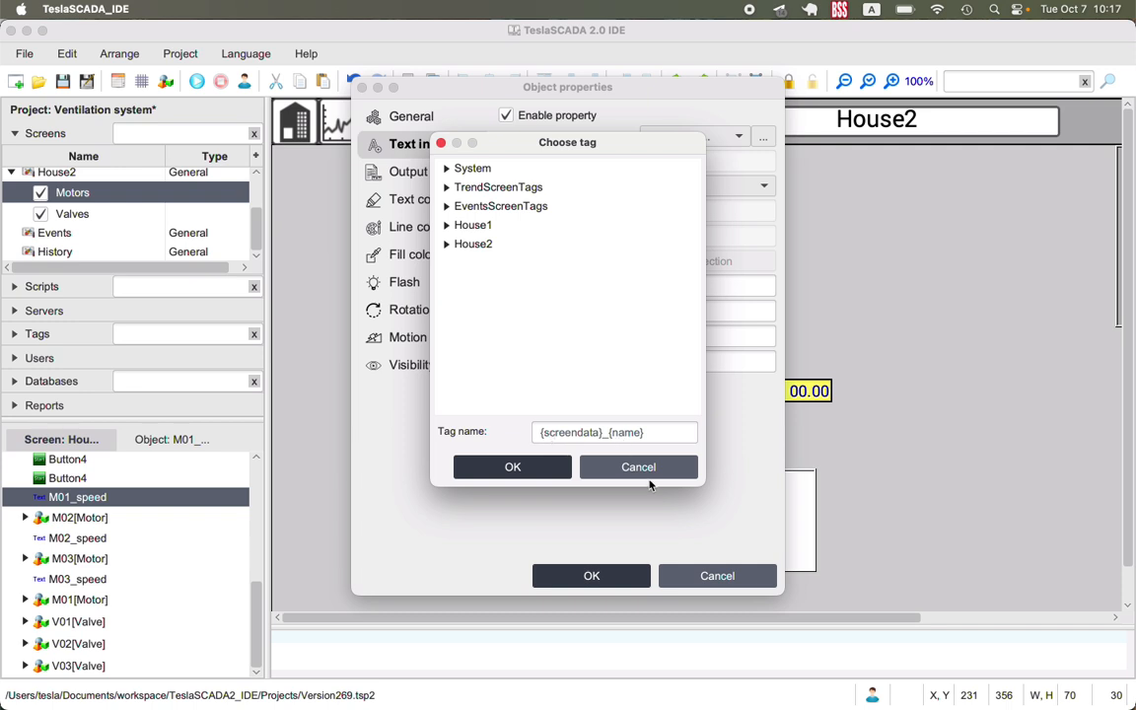
click(649, 474)
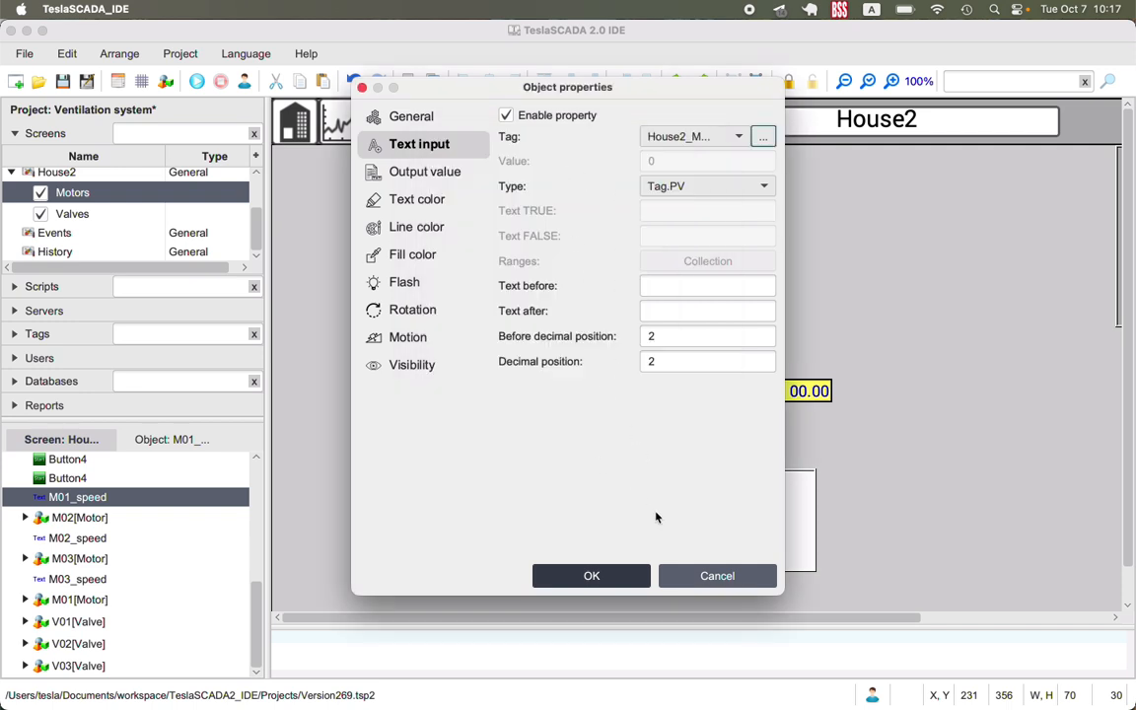
click(712, 580)
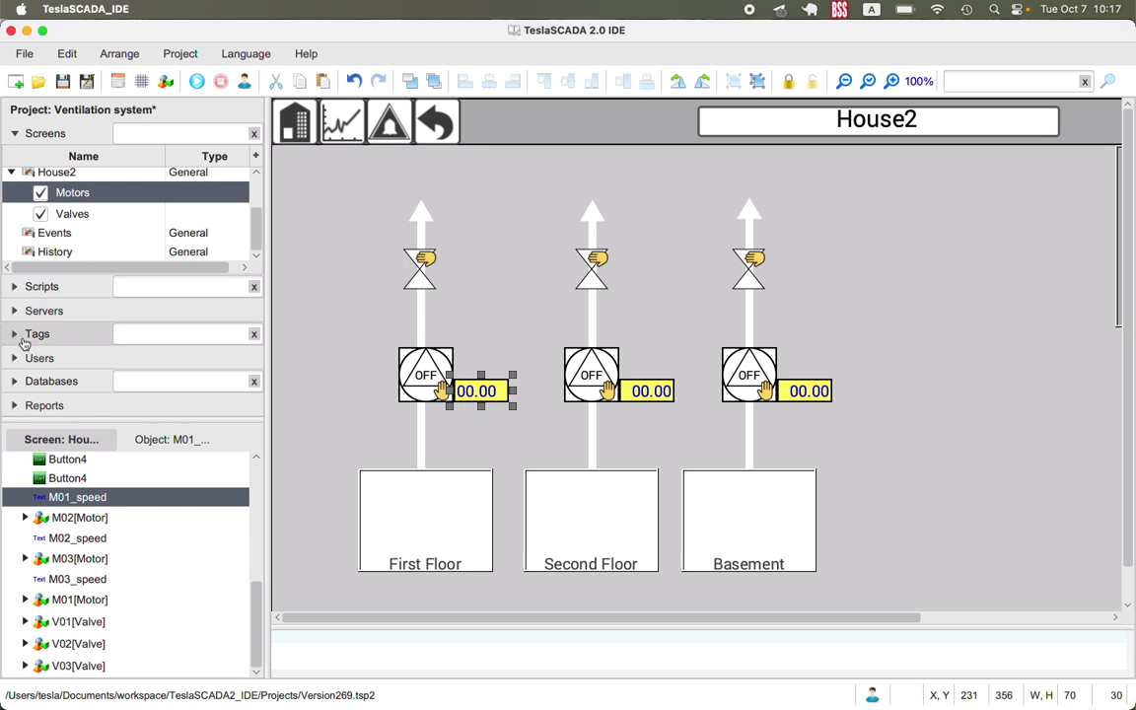
- Open the project file Version269_2.tsp2
click(24, 335)
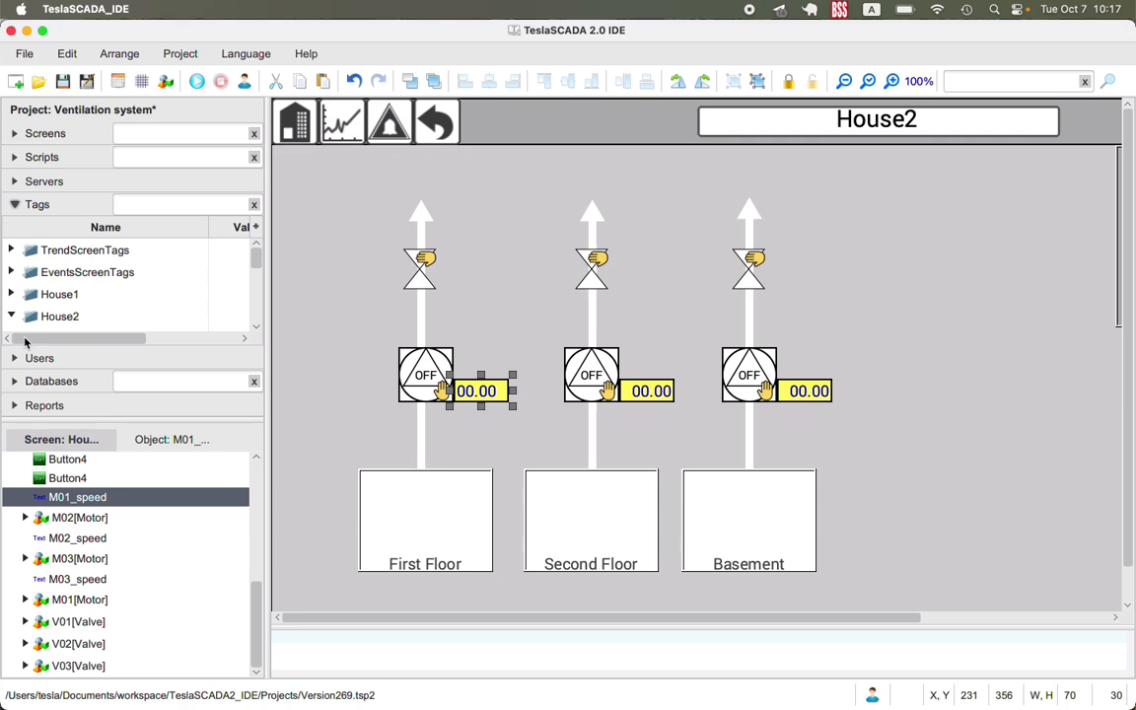
mouse_move(940, 683)
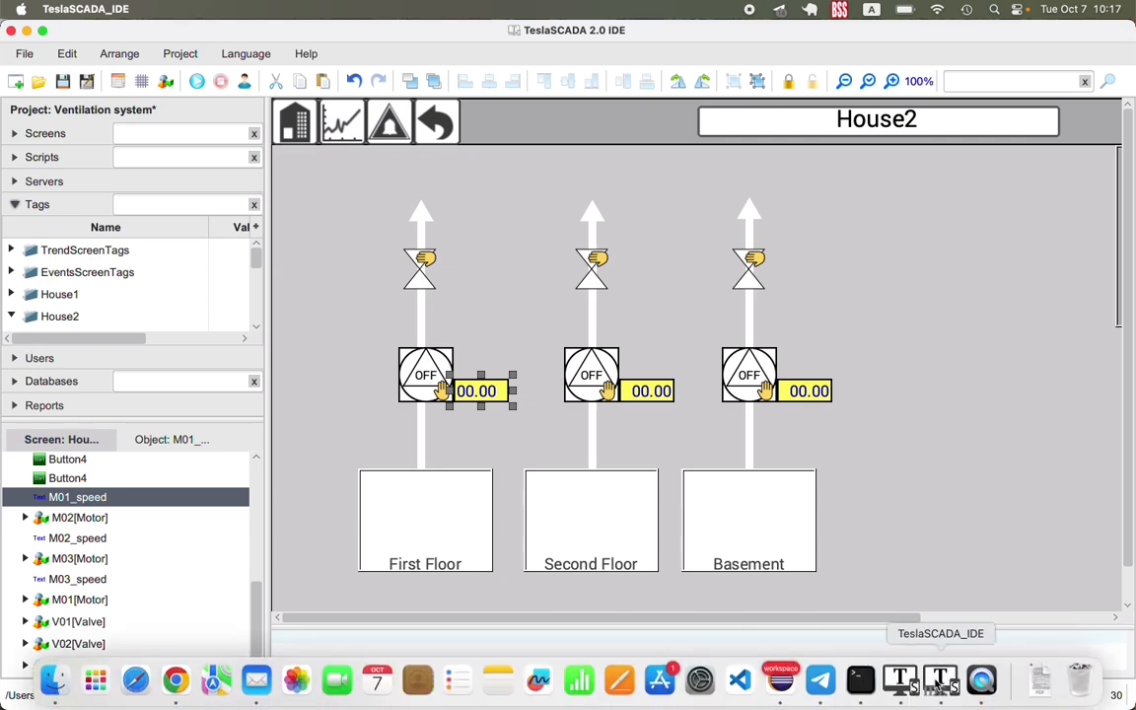
click(43, 85)
double_click(461, 303)
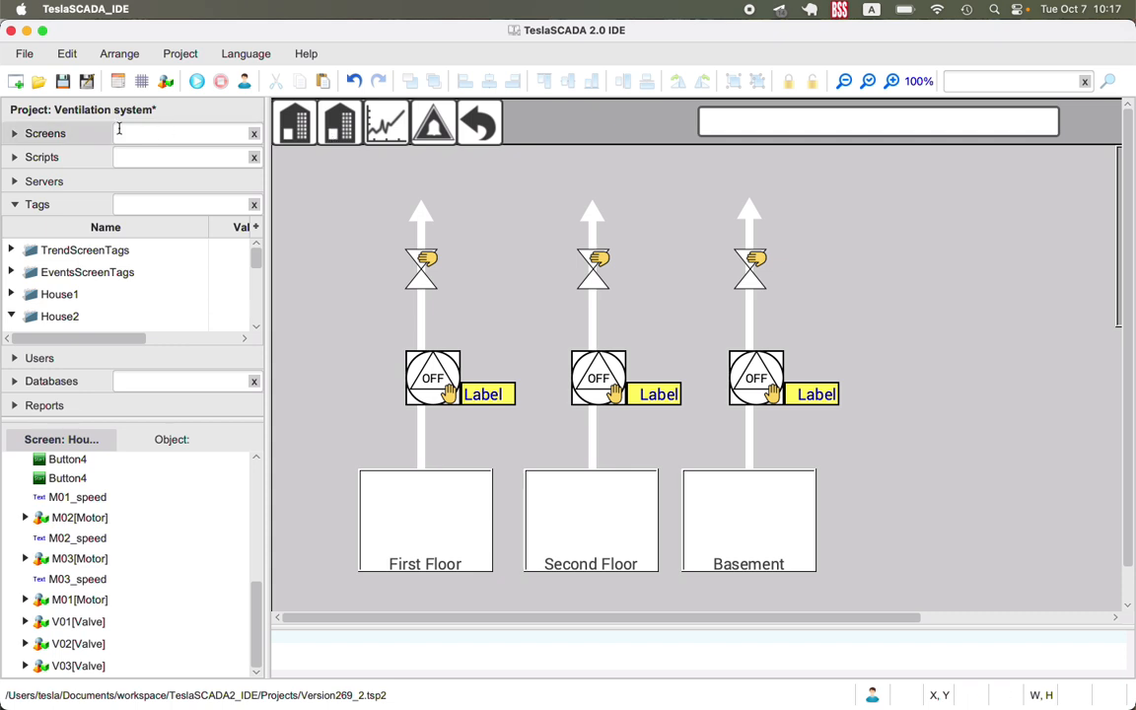
- Examine the code of the AddCurve script in the Trend script group
click(31, 155)
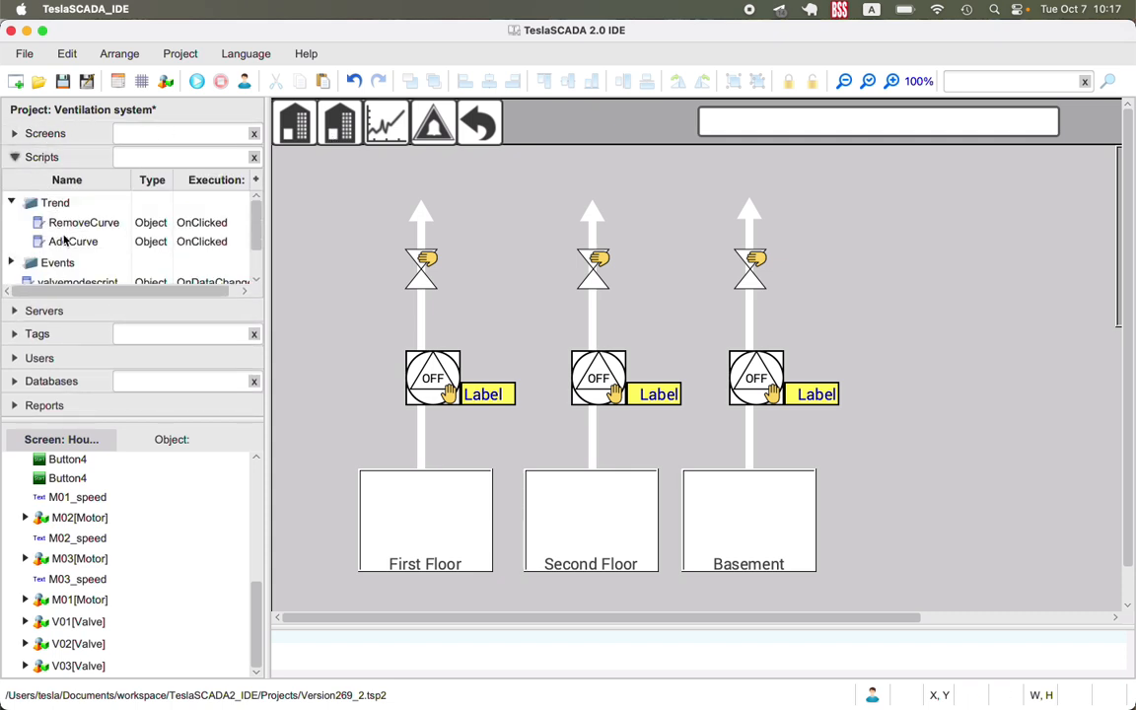
double_click(62, 219)
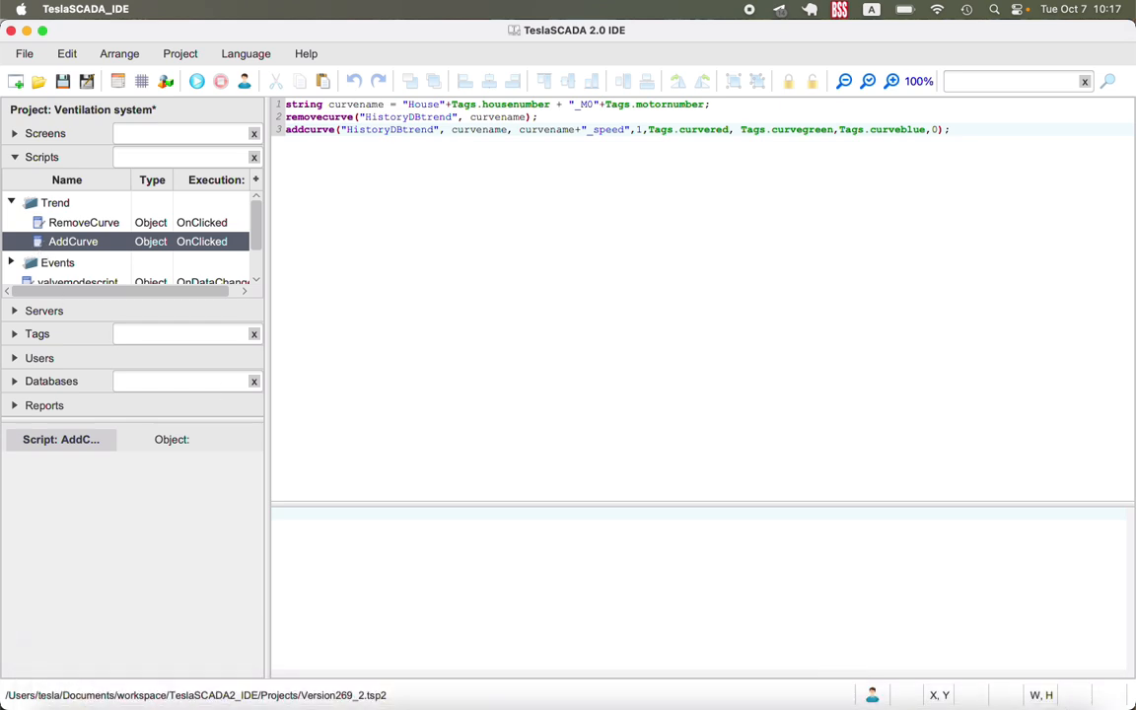
- Switch to TeslaSCADA2 Runtime and start the project, logging in as Control engineer
click(900, 679)
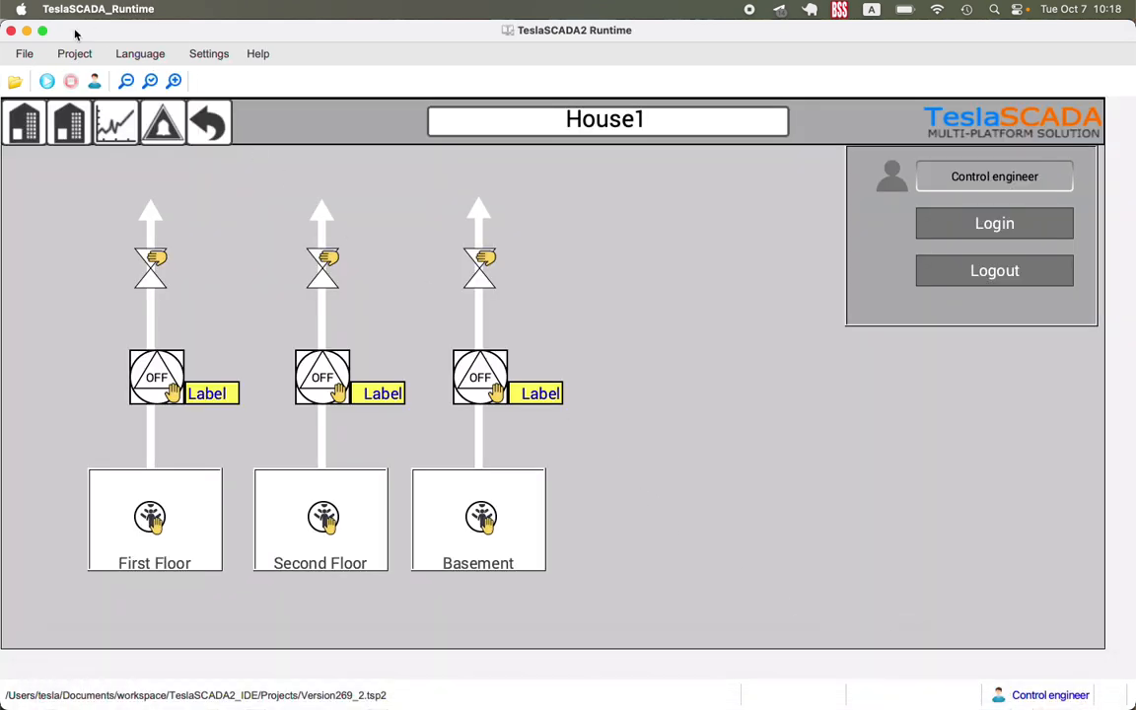
click(51, 84)
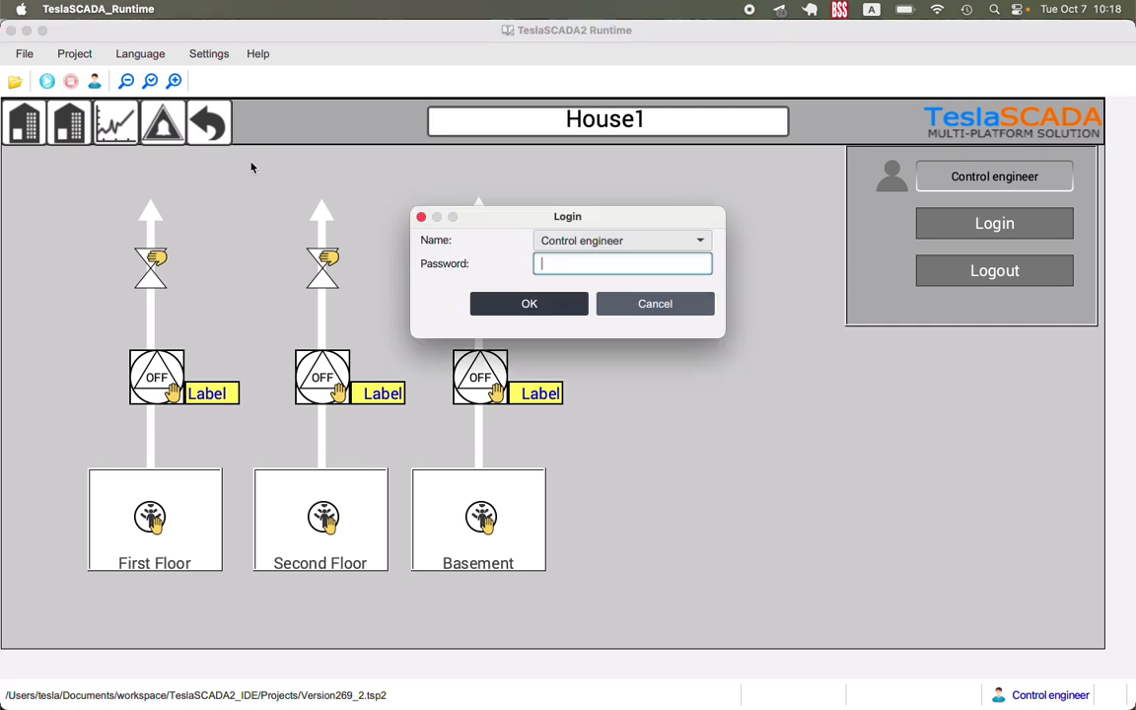
click(522, 302)
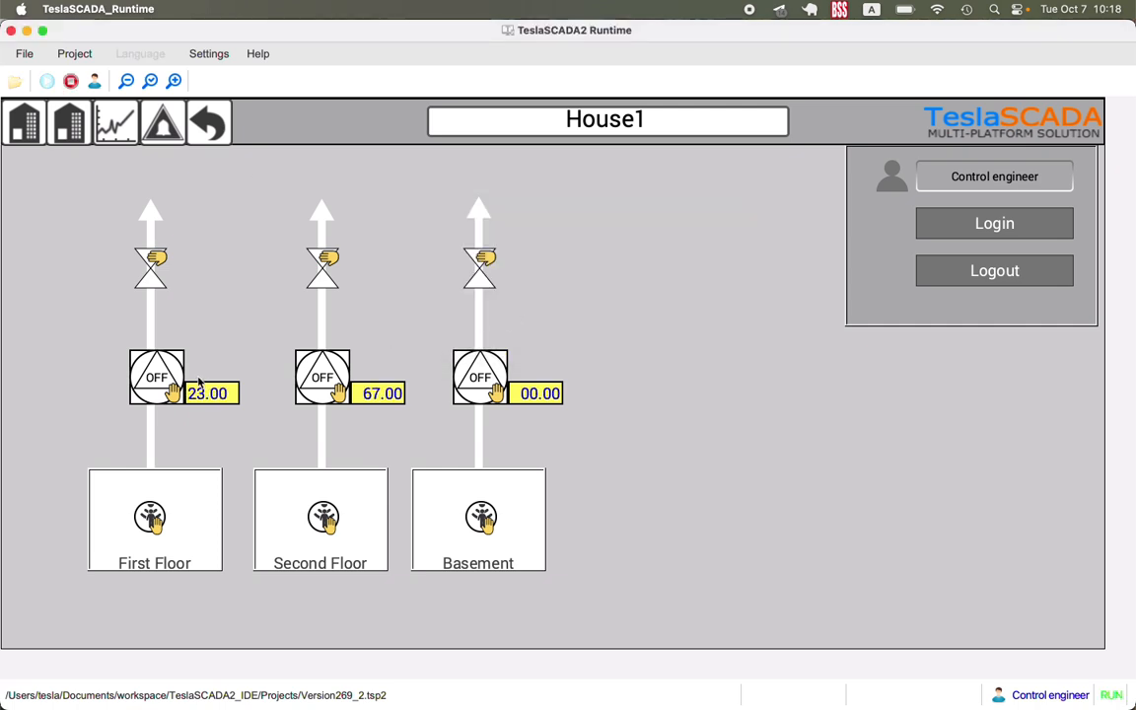
- On the running House2 screen, set the first-floor motor speed to 12 and the second-floor motor speed to 45
click(84, 141)
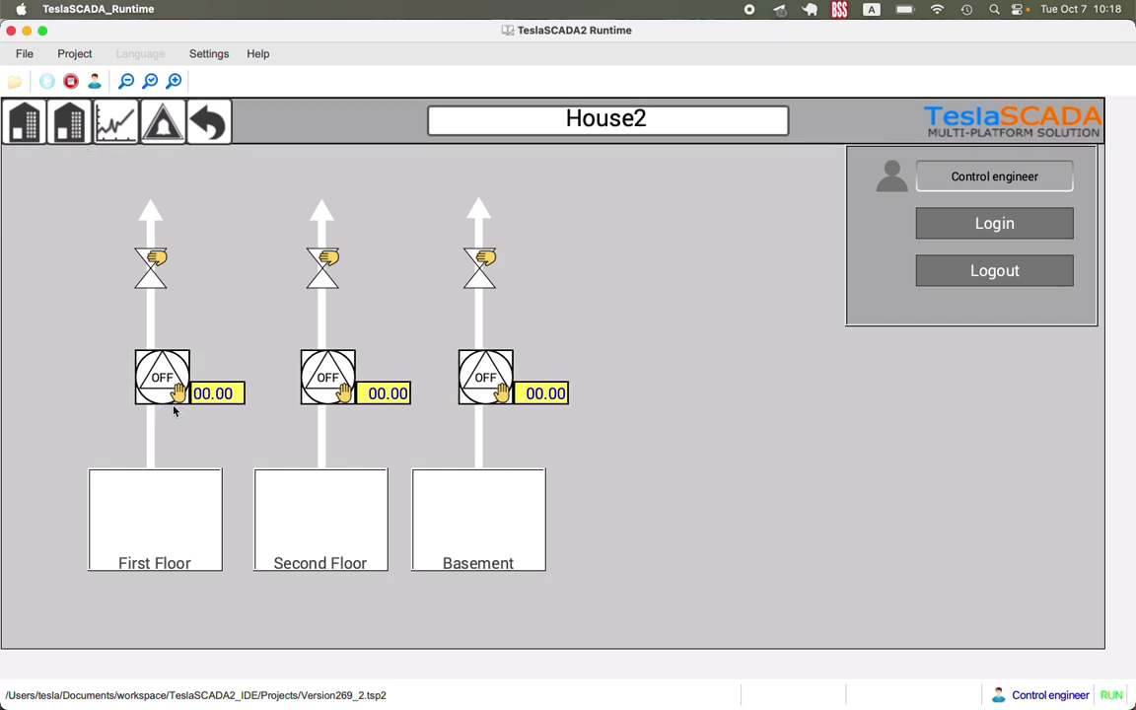
click(207, 399)
text(12)
click(629, 312)
click(400, 410)
text(45)
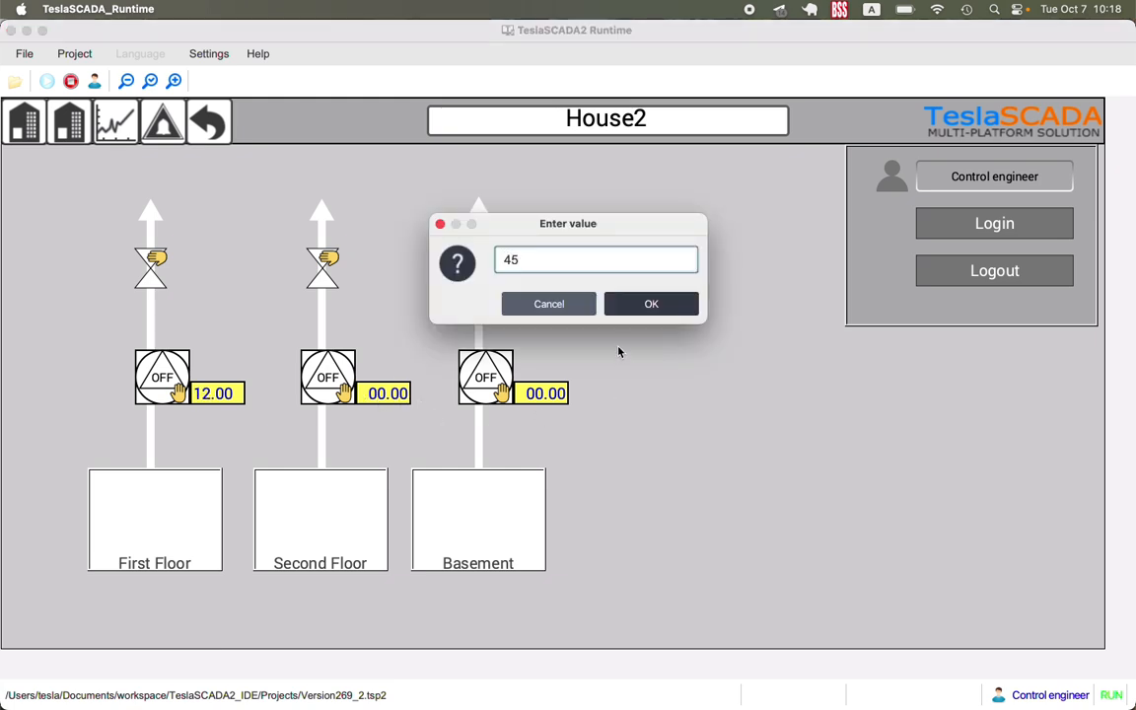
click(628, 312)
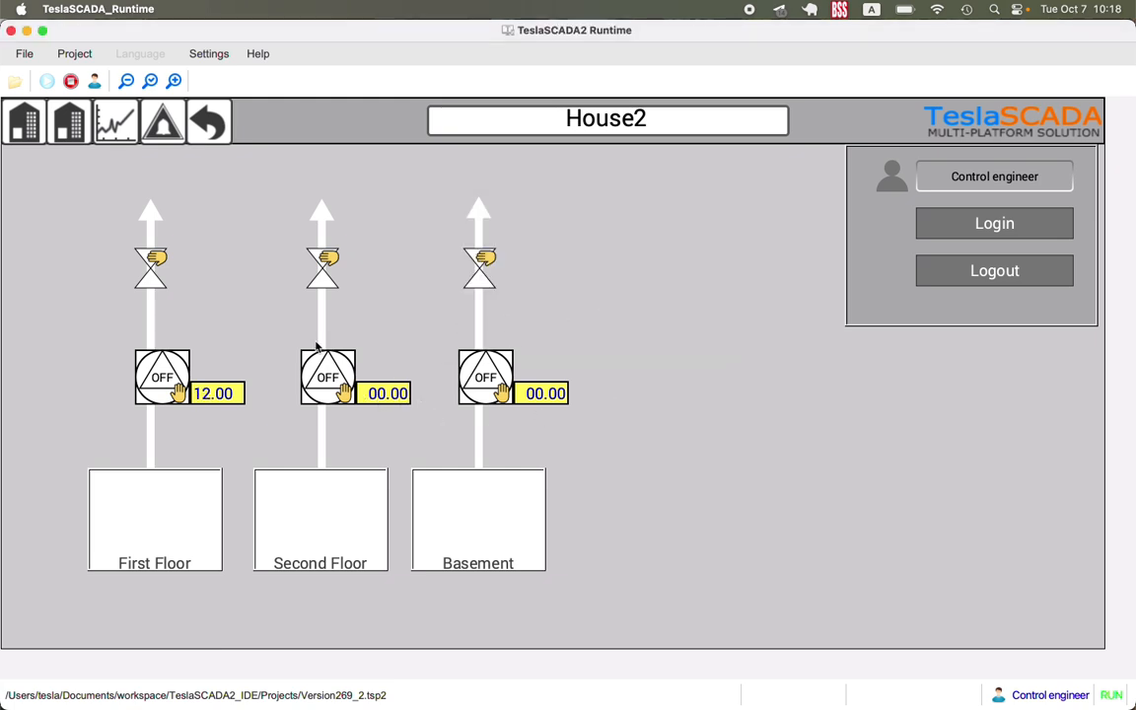
- Check the motor properties of M01 on the first floor and M02 on the second floor, closing both windows
click(158, 386)
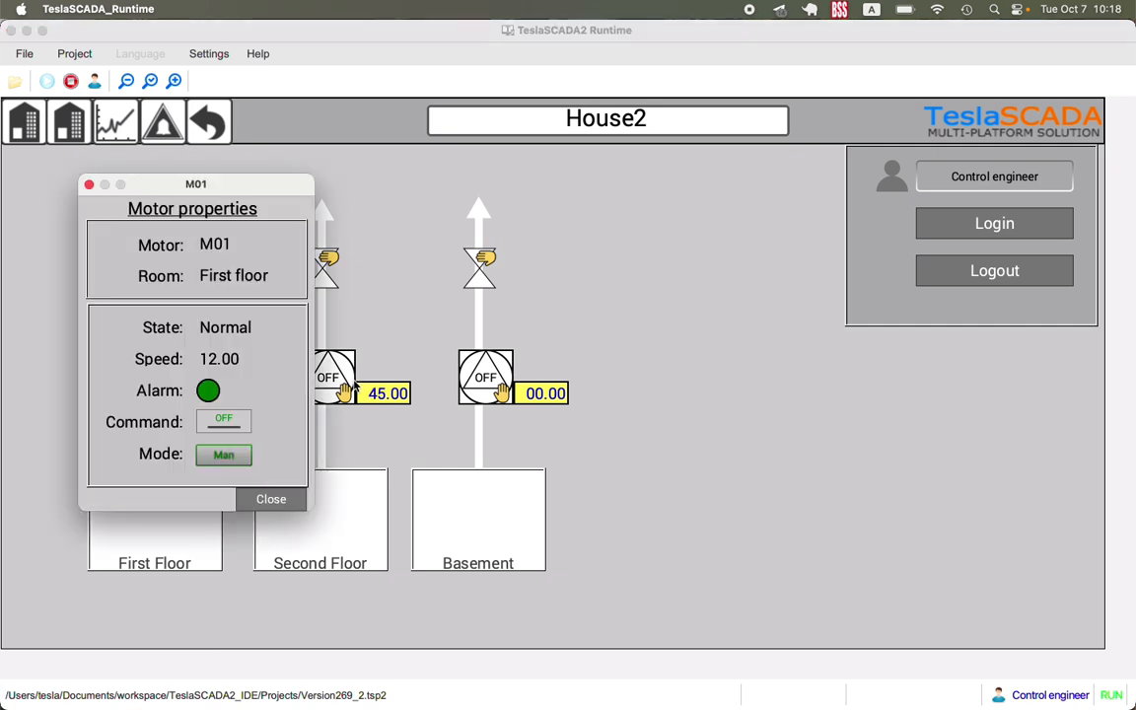
click(342, 382)
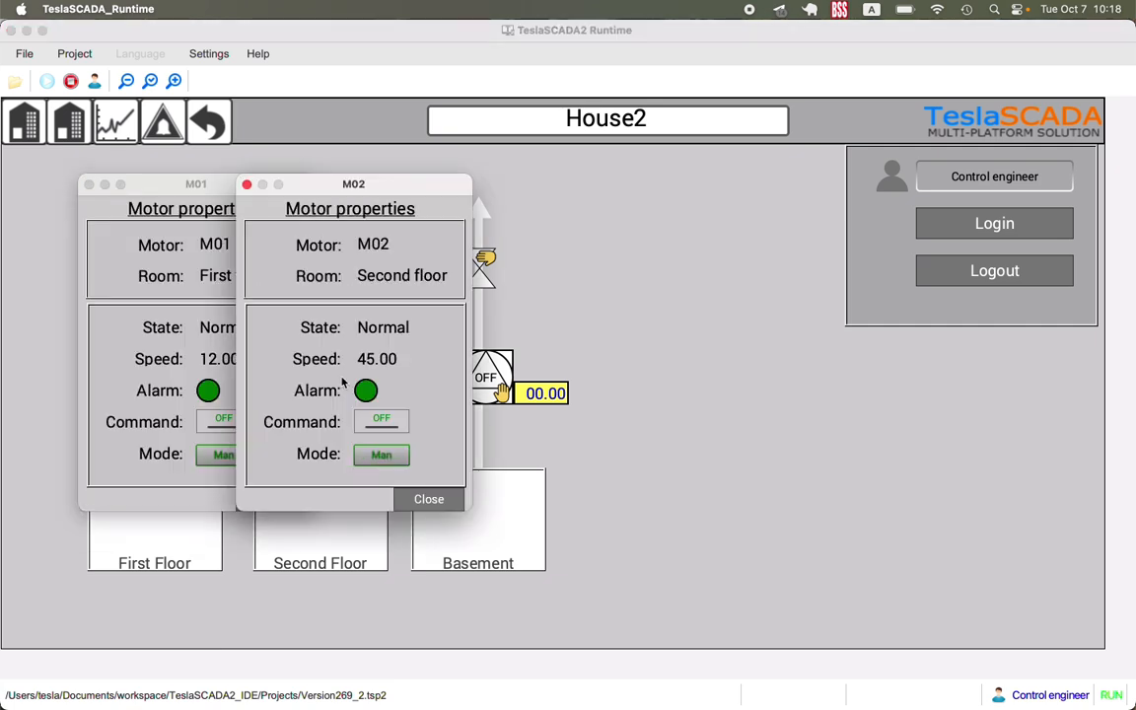
click(422, 499)
click(281, 501)
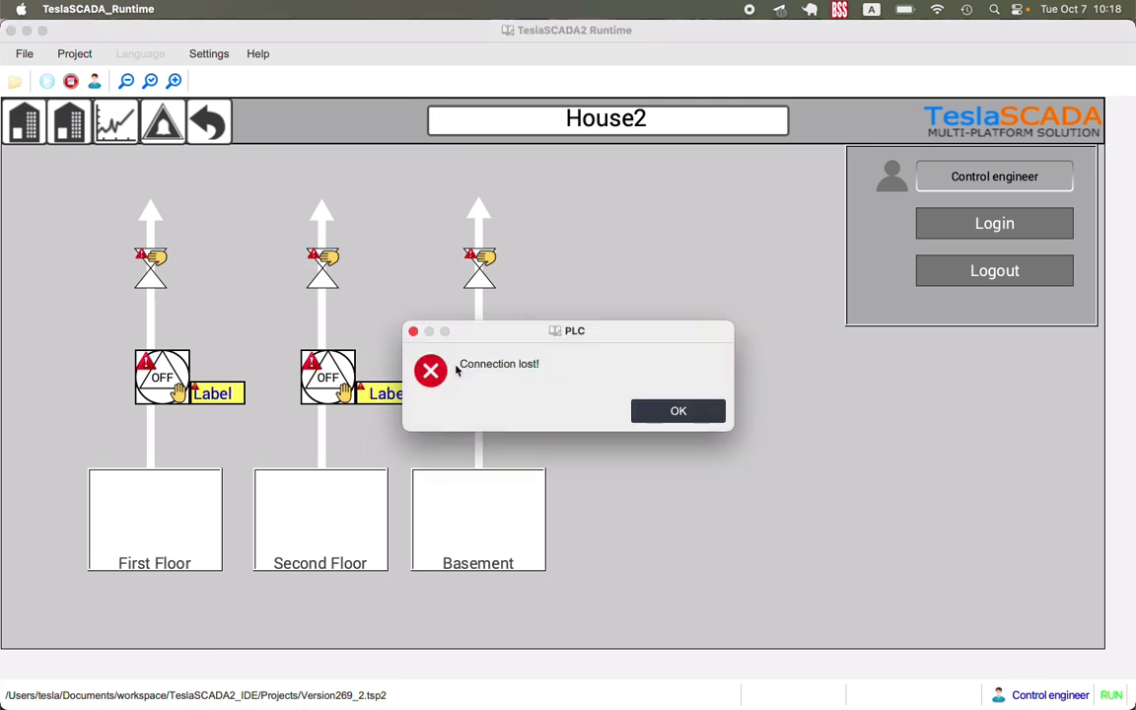
- Dismiss the PLC connection messages and display the House1 screen in the running project
click(648, 414)
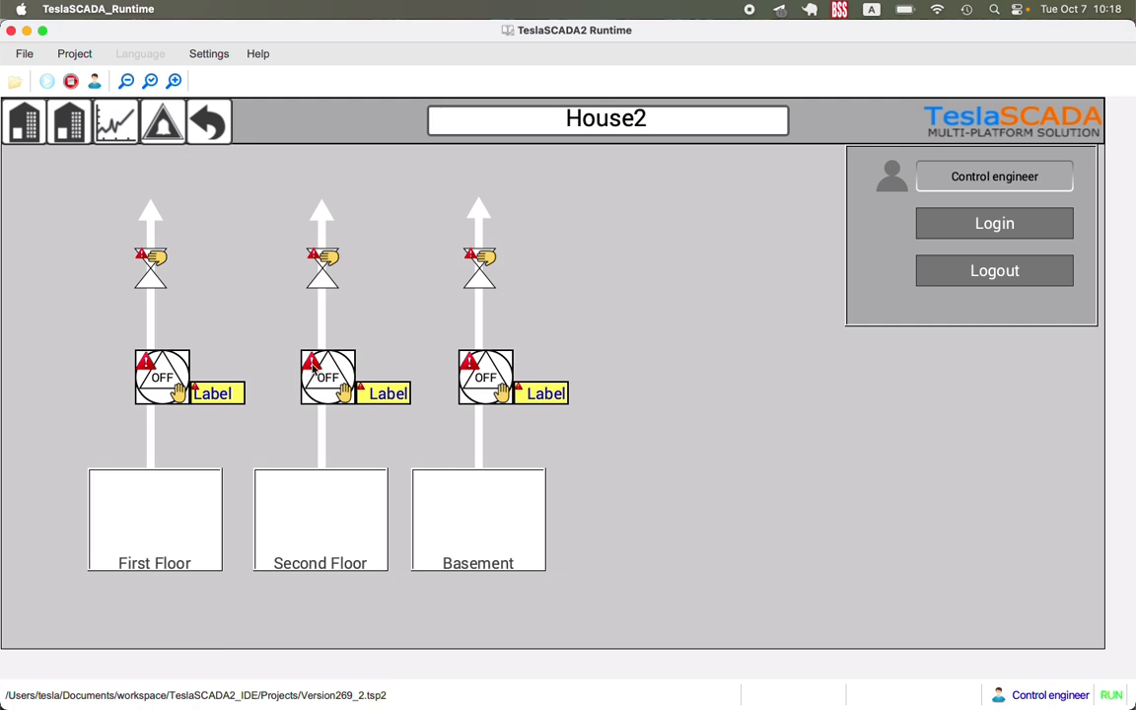
click(17, 123)
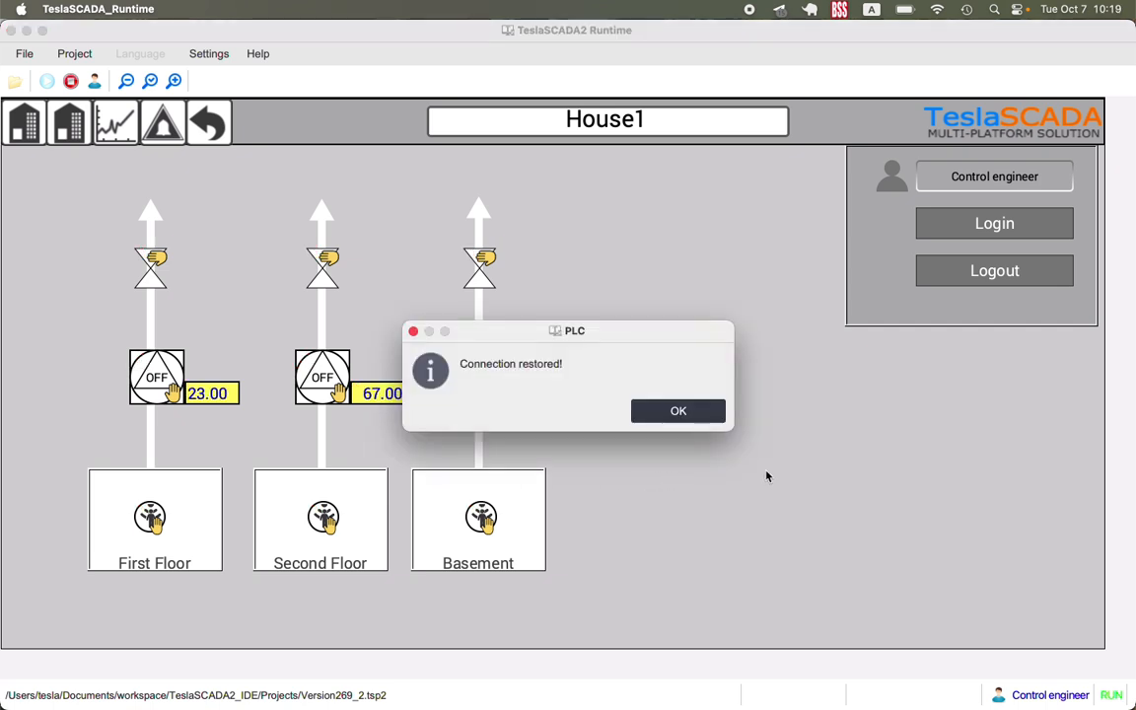
click(677, 412)
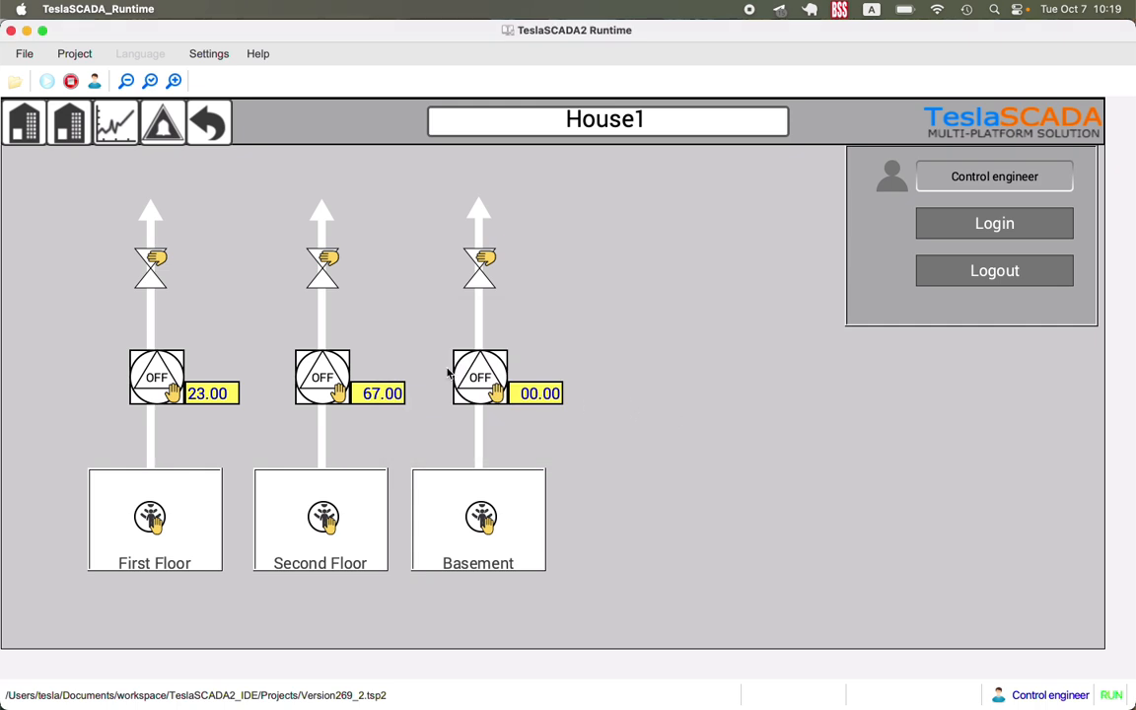
- Switch to TeslaSCADA2 IDE and examine the project's Cloud settings, closing the project properties with OK
mouse_move(739, 690)
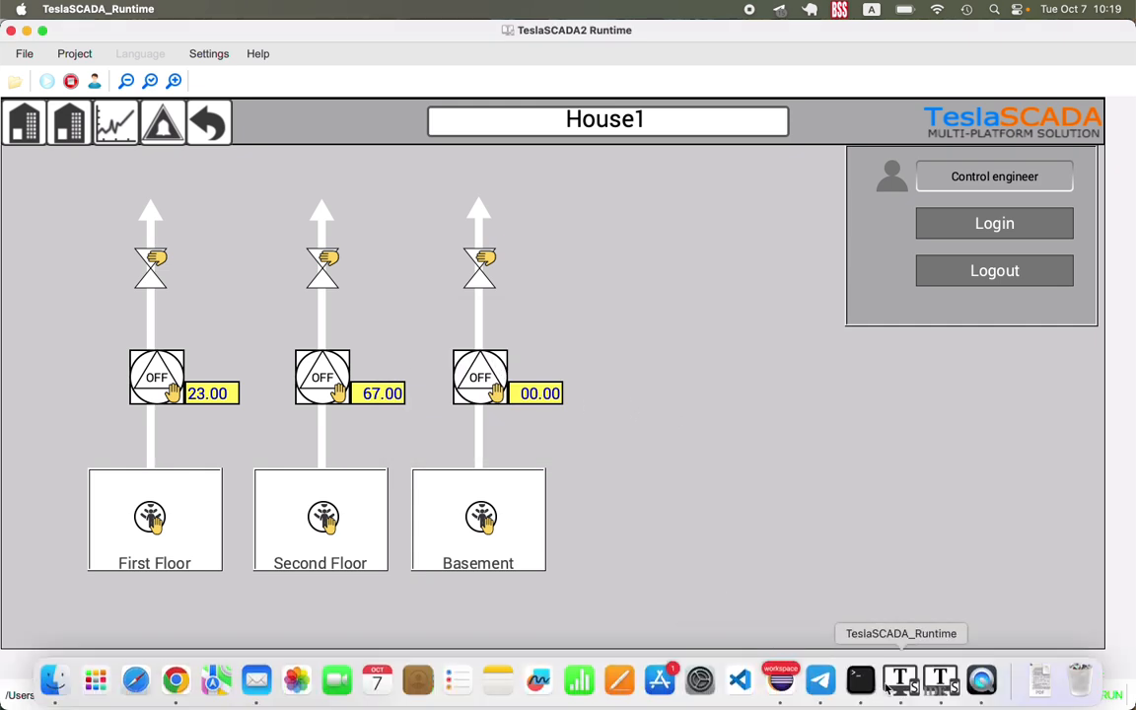
click(940, 684)
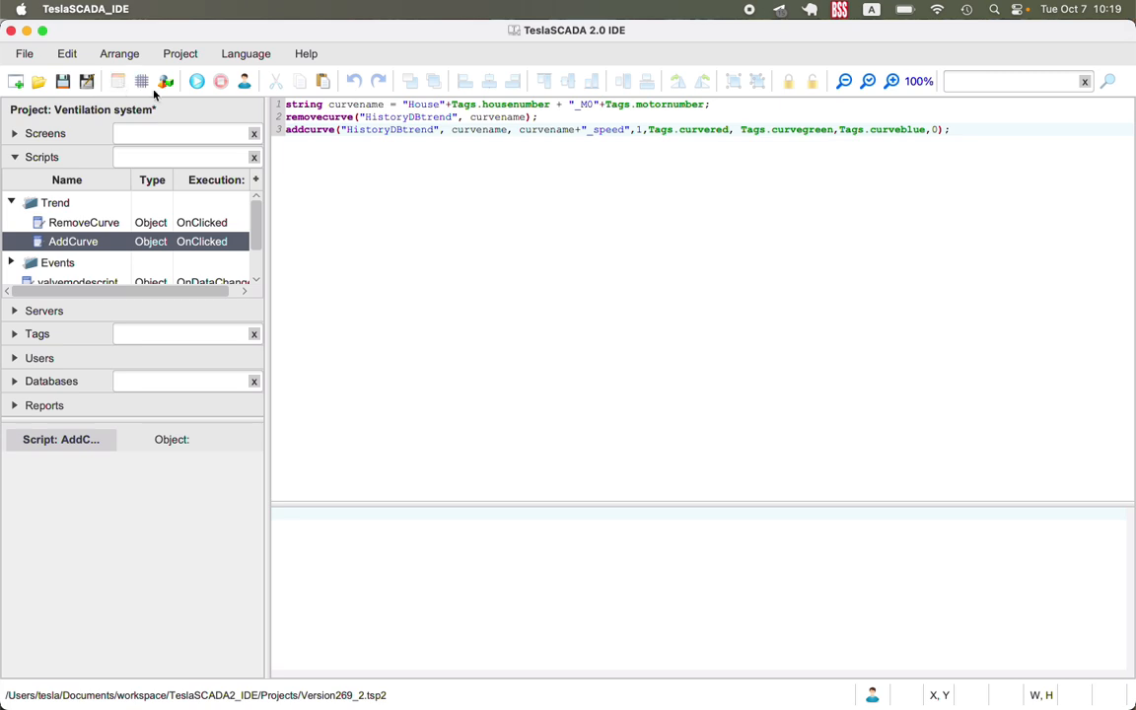
click(117, 83)
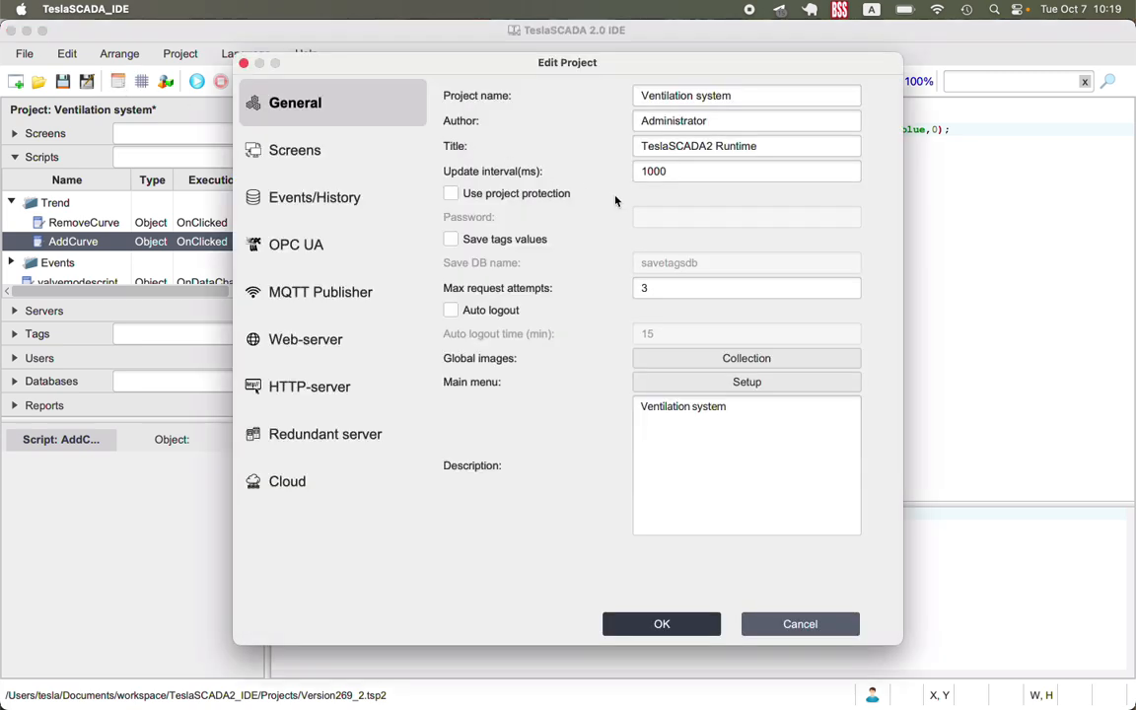
click(314, 485)
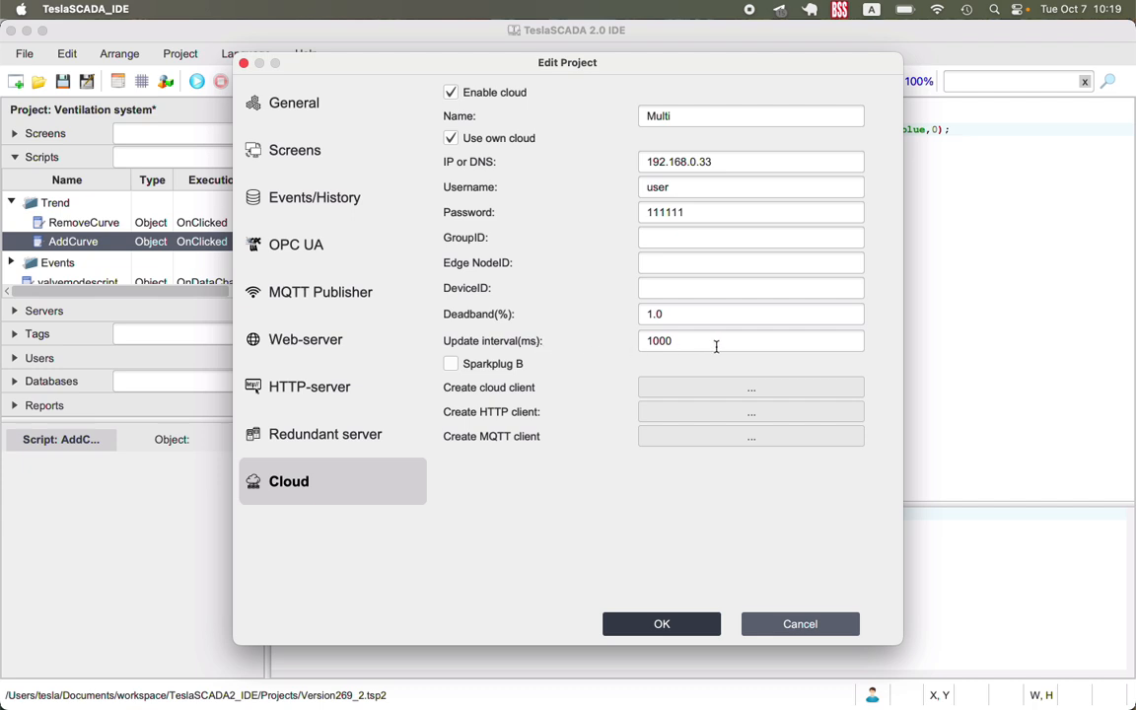
click(707, 627)
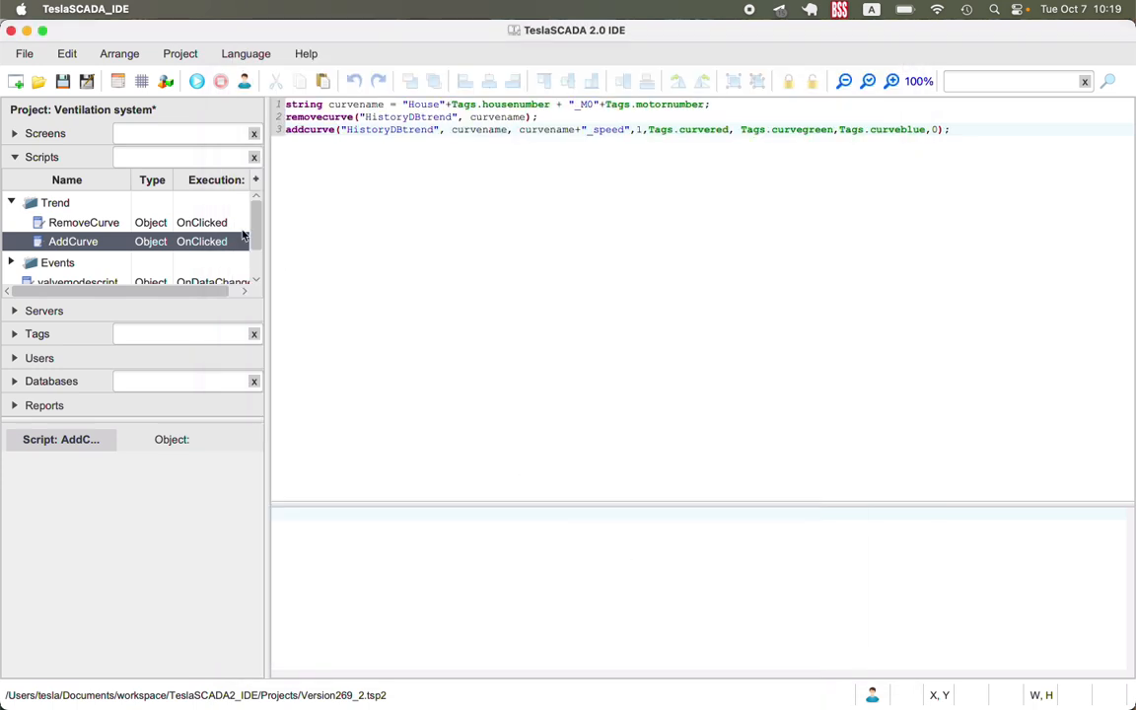
- Open the House2 screen for editing and select all objects on its Motors layer
click(28, 135)
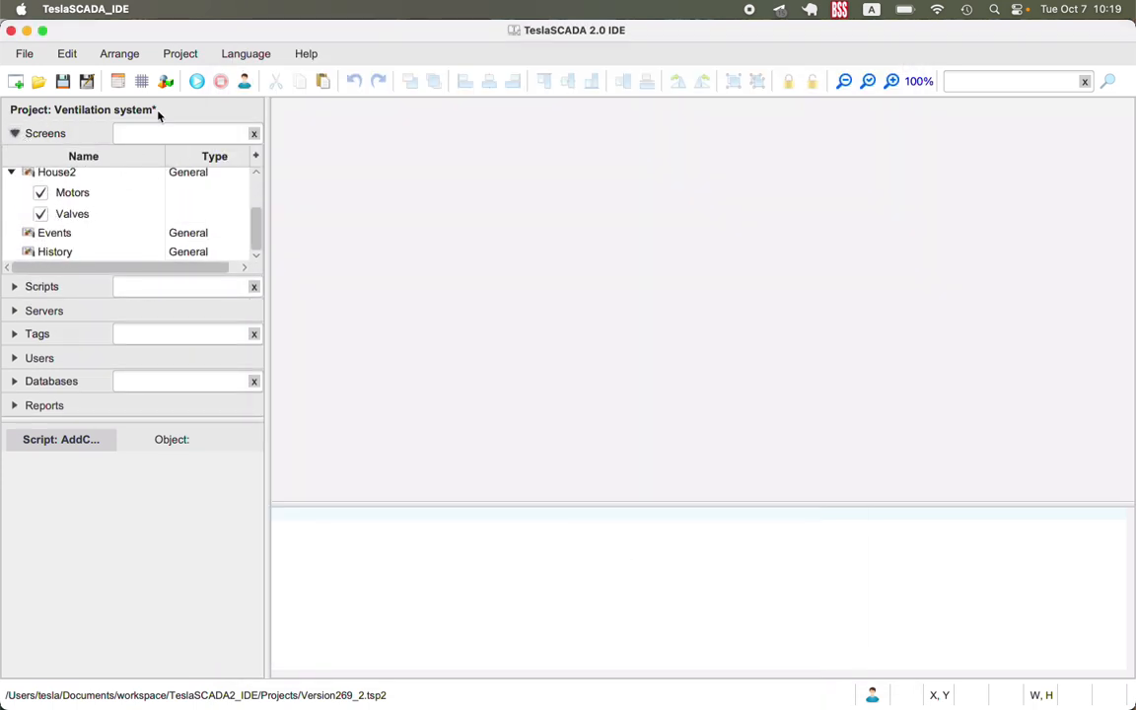
double_click(59, 171)
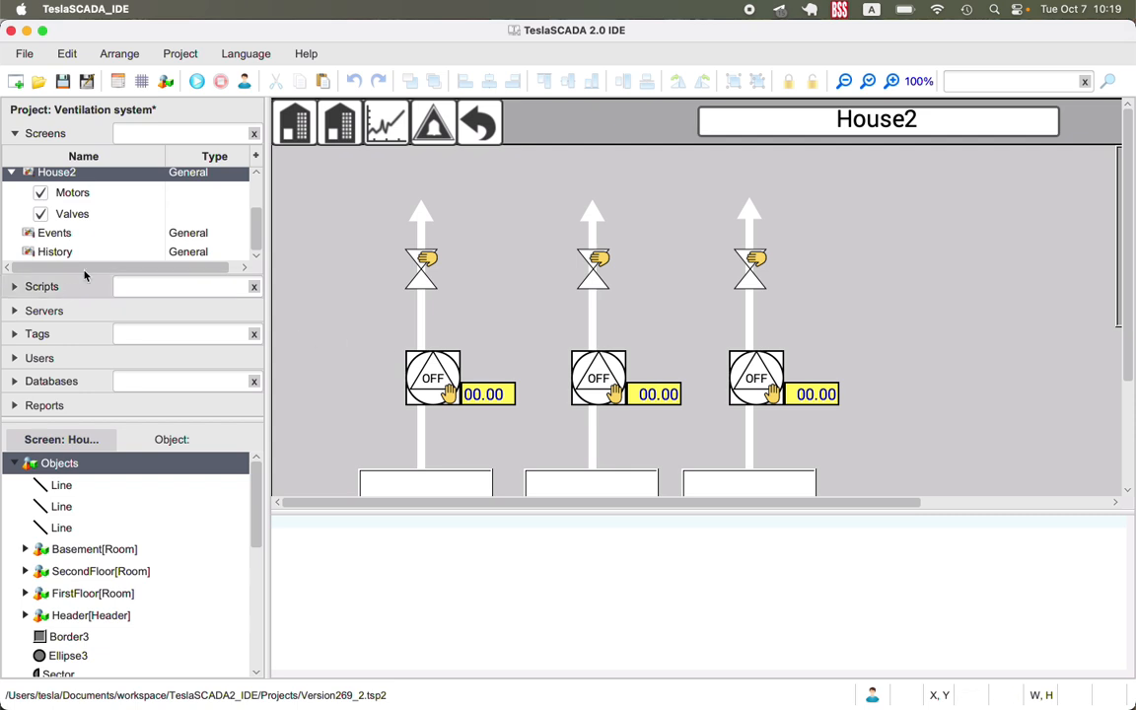
scroll(132, 245, up, 1)
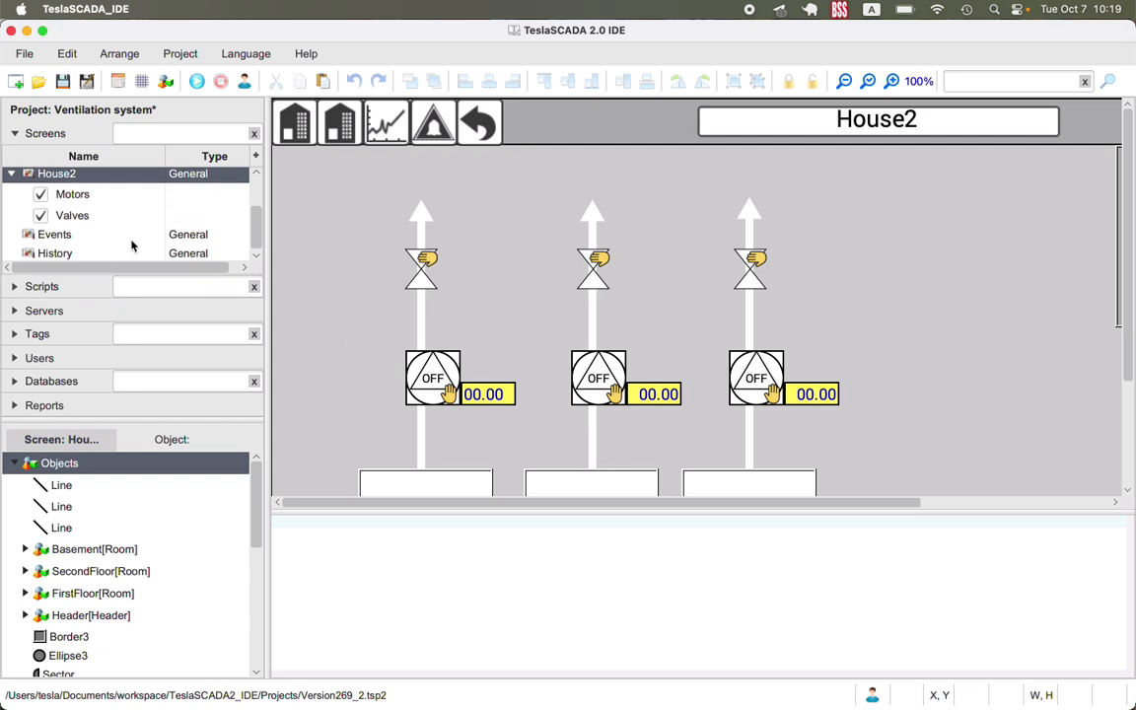
scroll(152, 252, up, 1)
scroll(128, 246, up, 2)
click(104, 239)
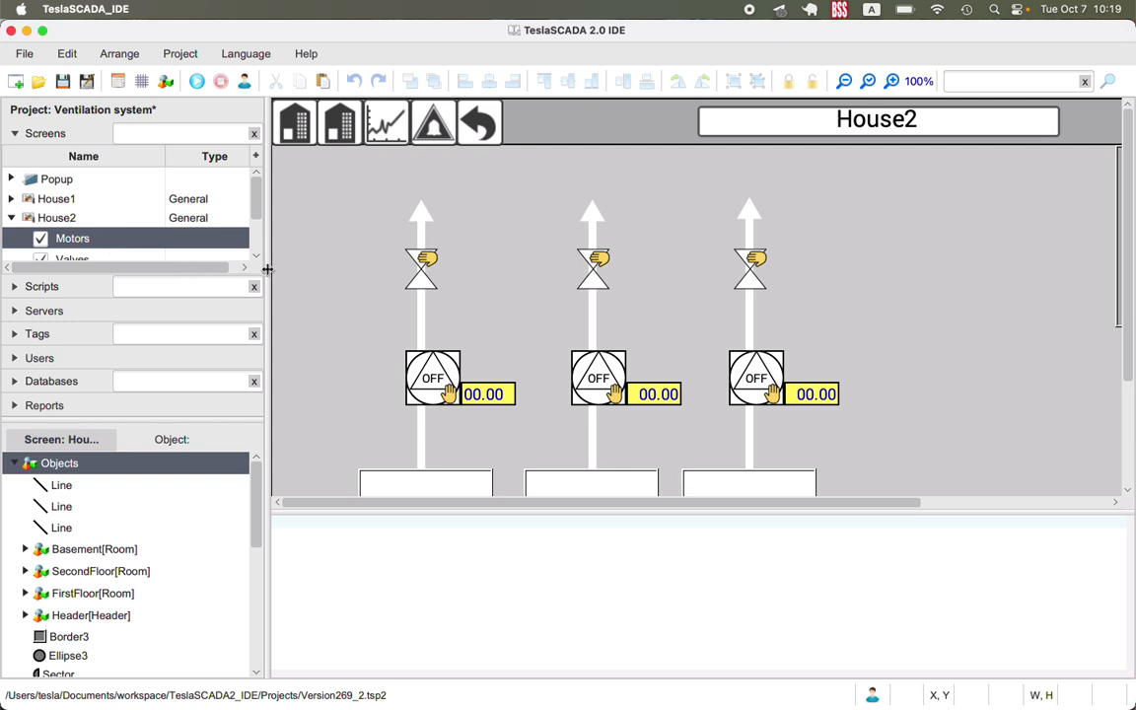
scroll(497, 315, down, 1)
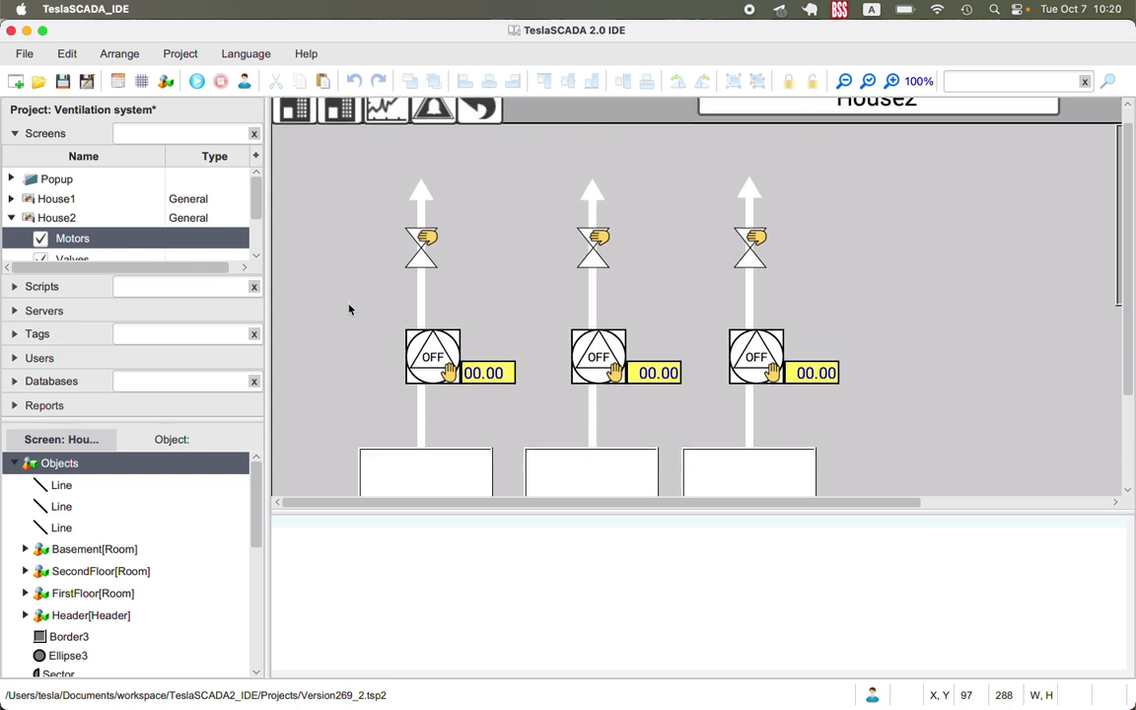
key(super+a)
- Make Valves the active layer of House2 and select all objects on it
scroll(97, 233, down, 2)
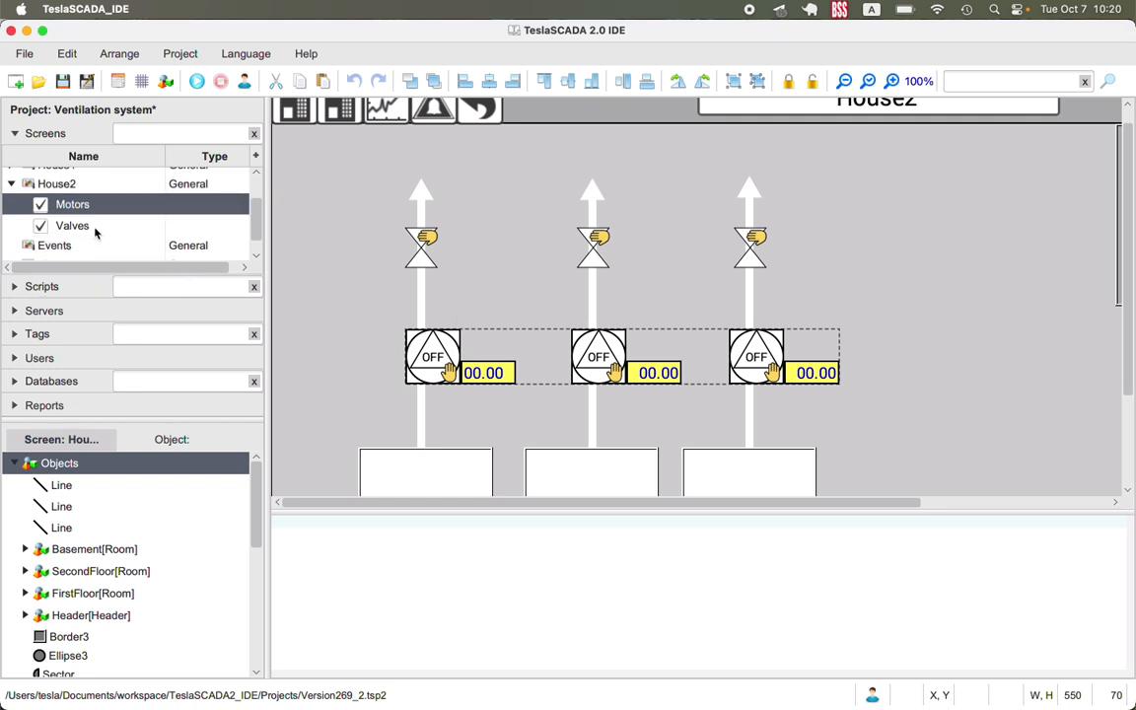
click(92, 226)
scroll(254, 241, down, 1)
scroll(257, 254, up, 2)
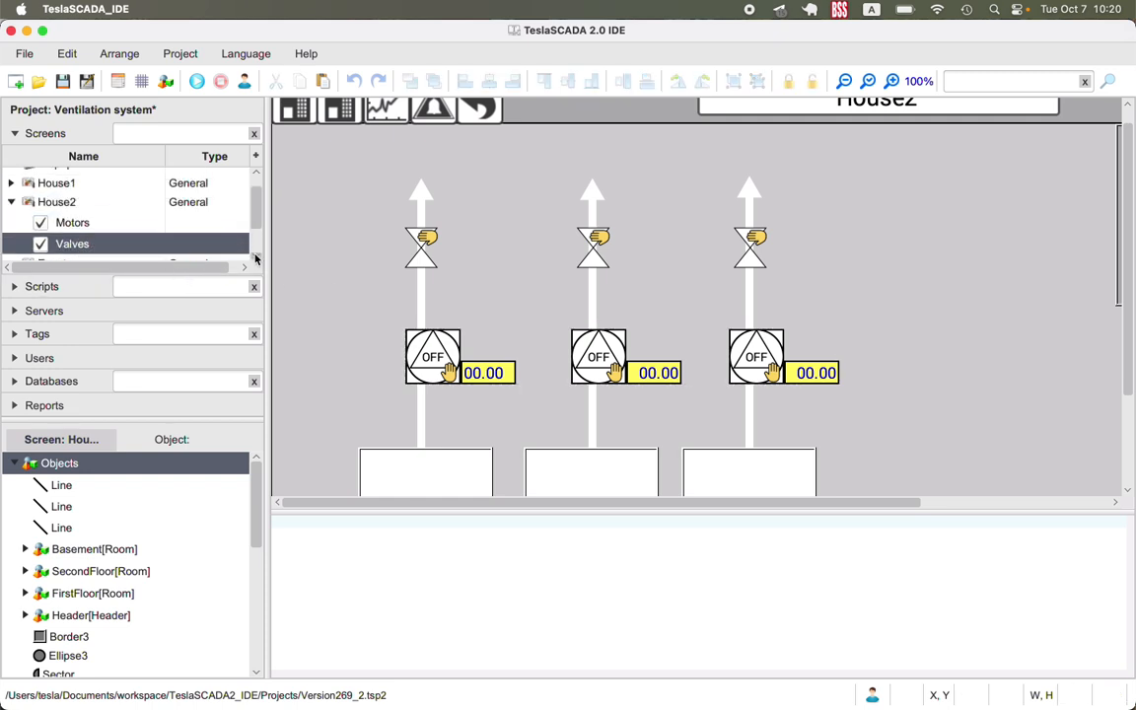
click(229, 223)
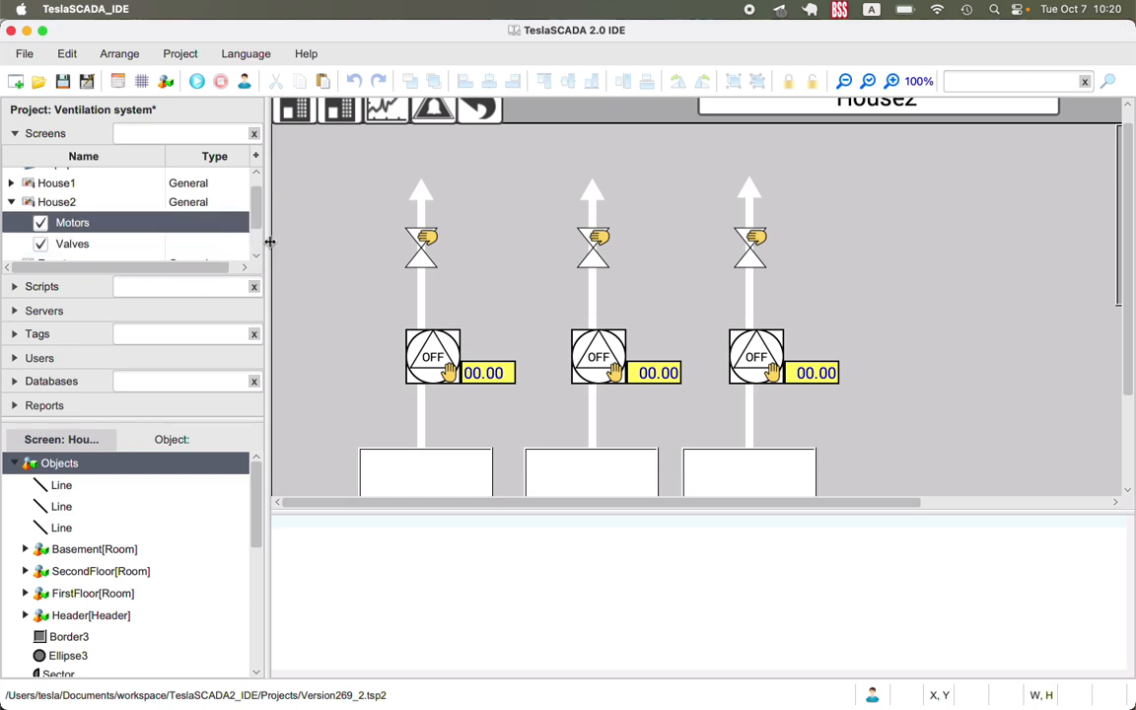
click(221, 250)
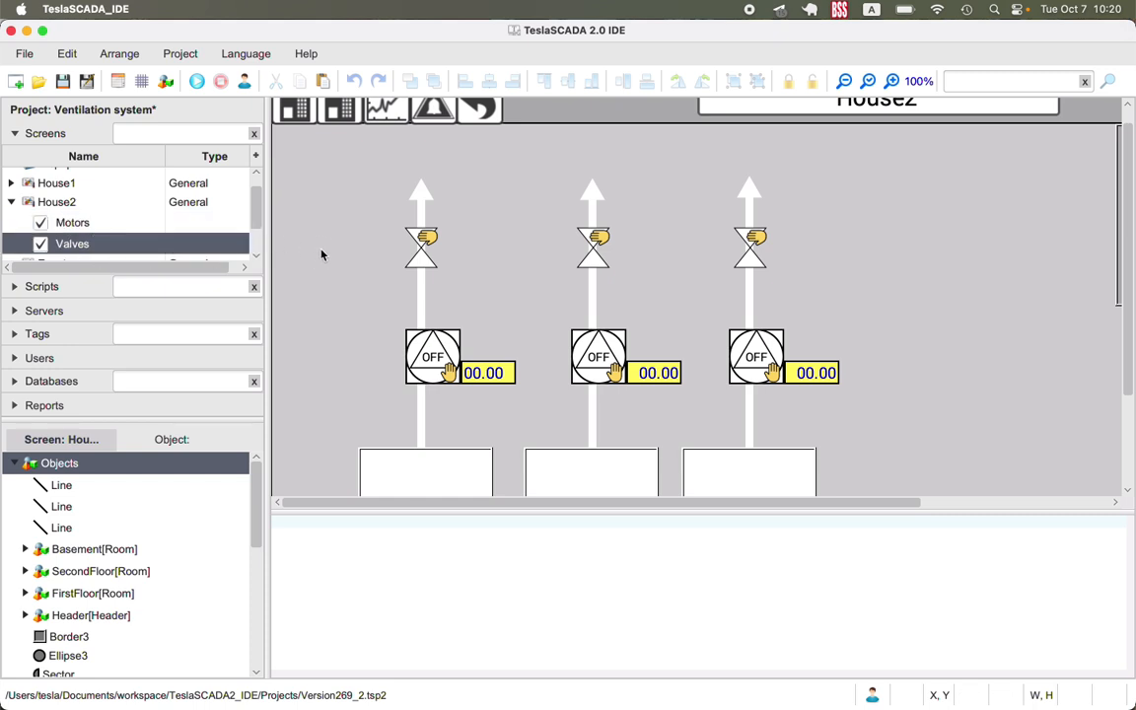
key(super+a)
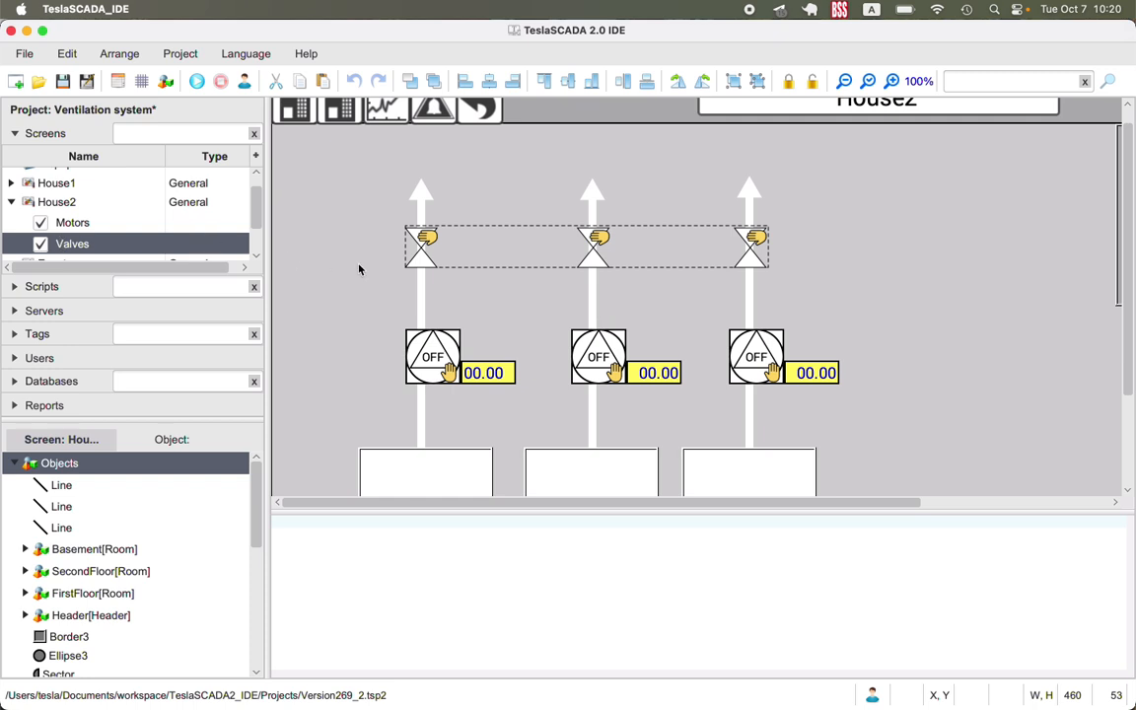
- Inspect the House2 screen layout at zoom levels between 70% and 110%, and deselect the valves
scroll(359, 269, down, 4)
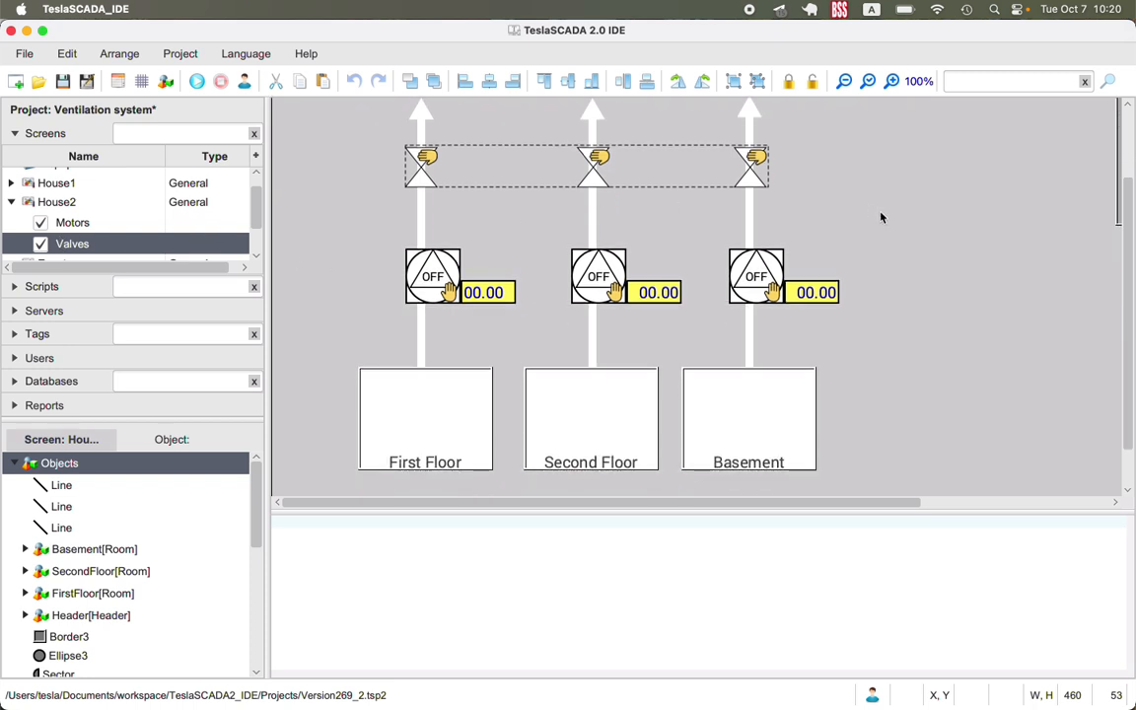
scroll(881, 217, up, 5)
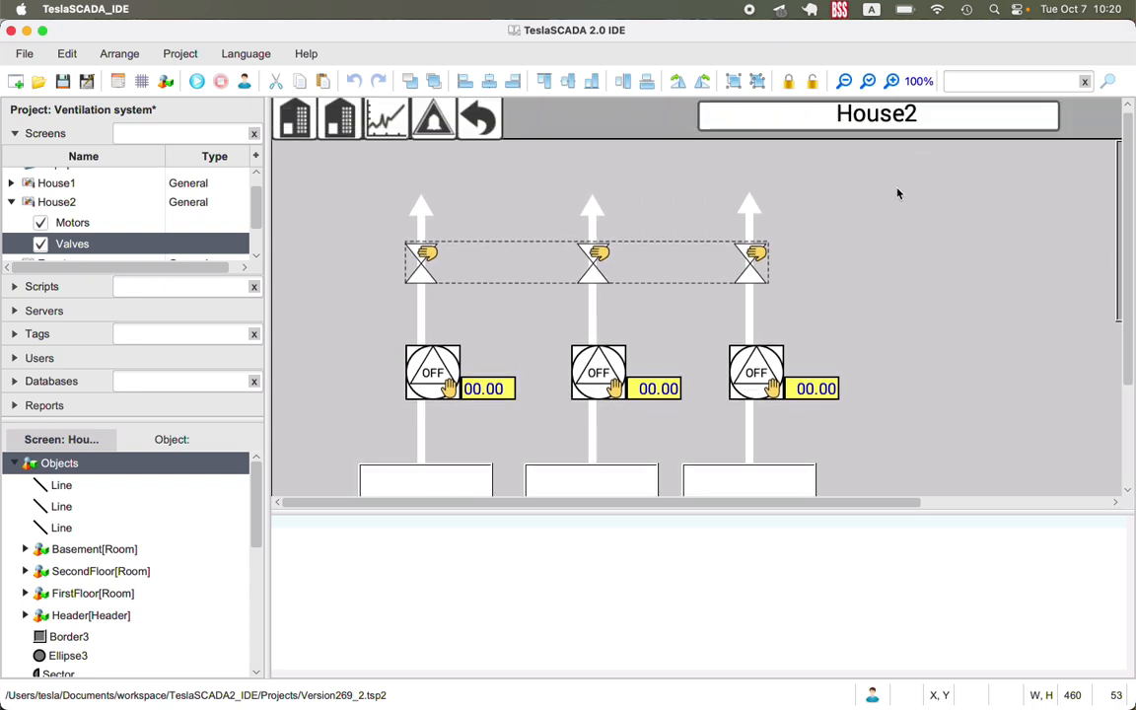
scroll(898, 194, down, 3)
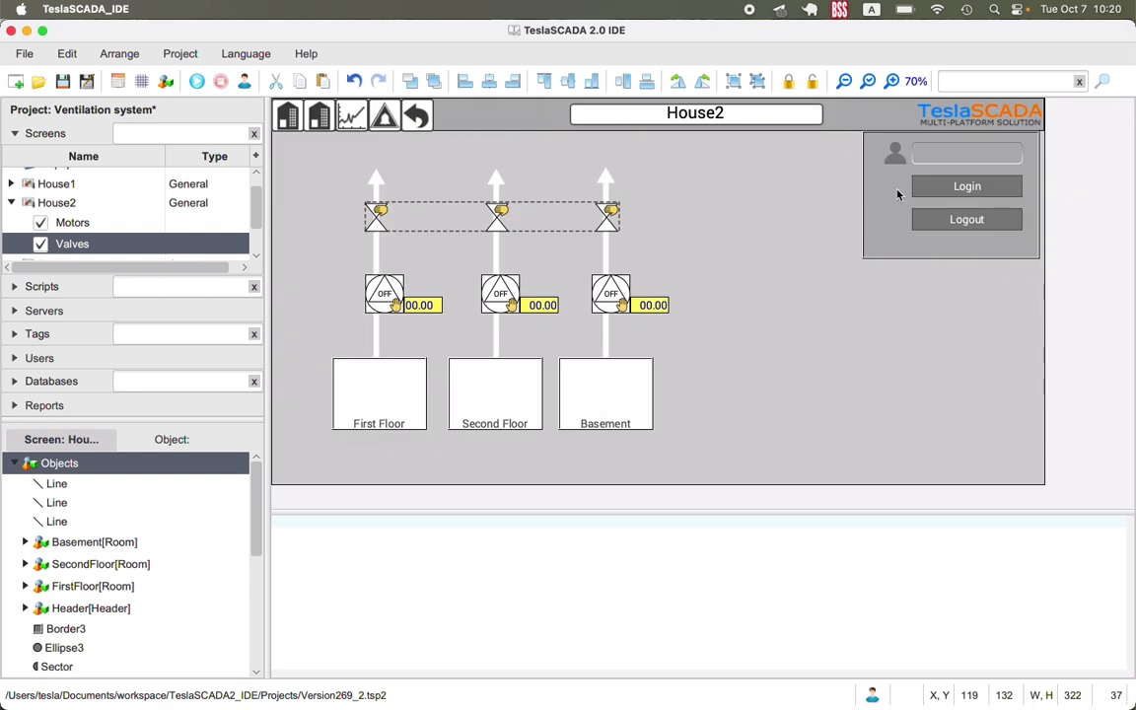
scroll(898, 194, up, 3)
scroll(898, 195, up, 2)
scroll(897, 194, down, 3)
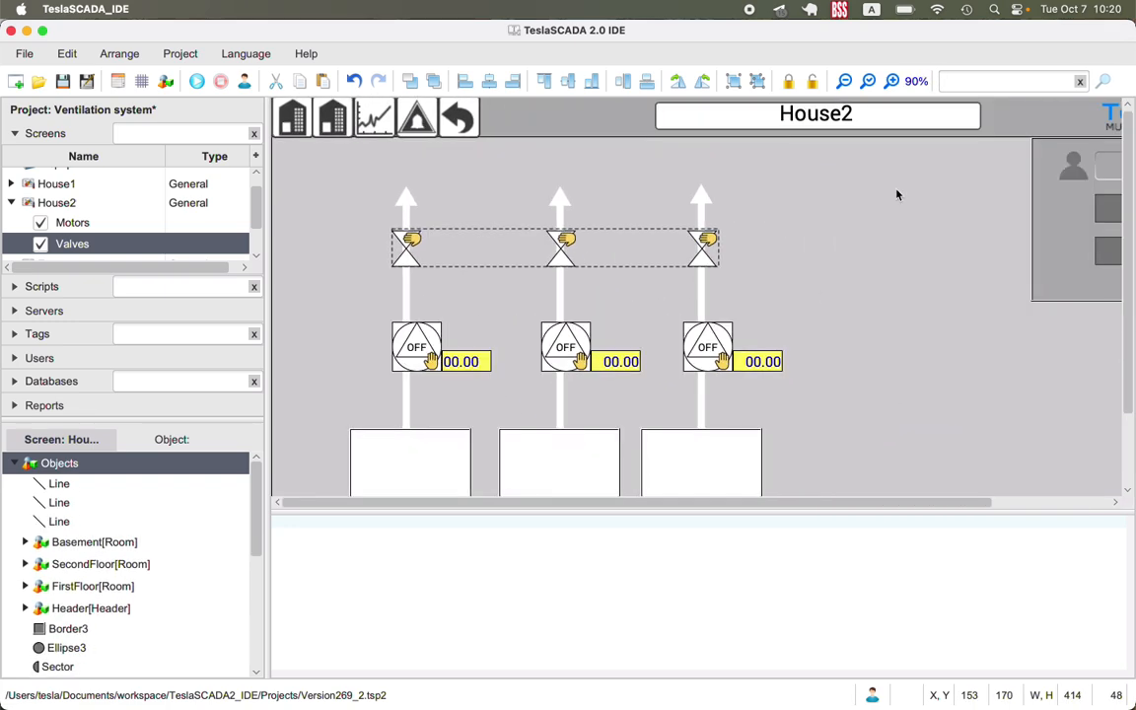
scroll(897, 194, down, 1)
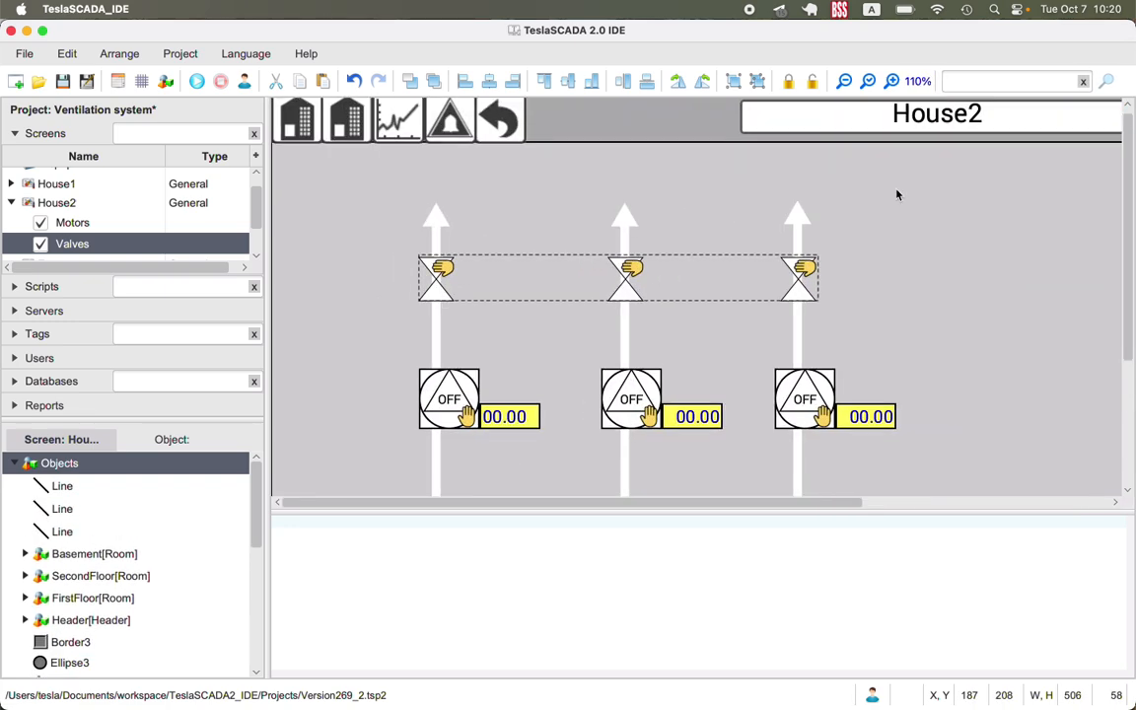
click(895, 218)
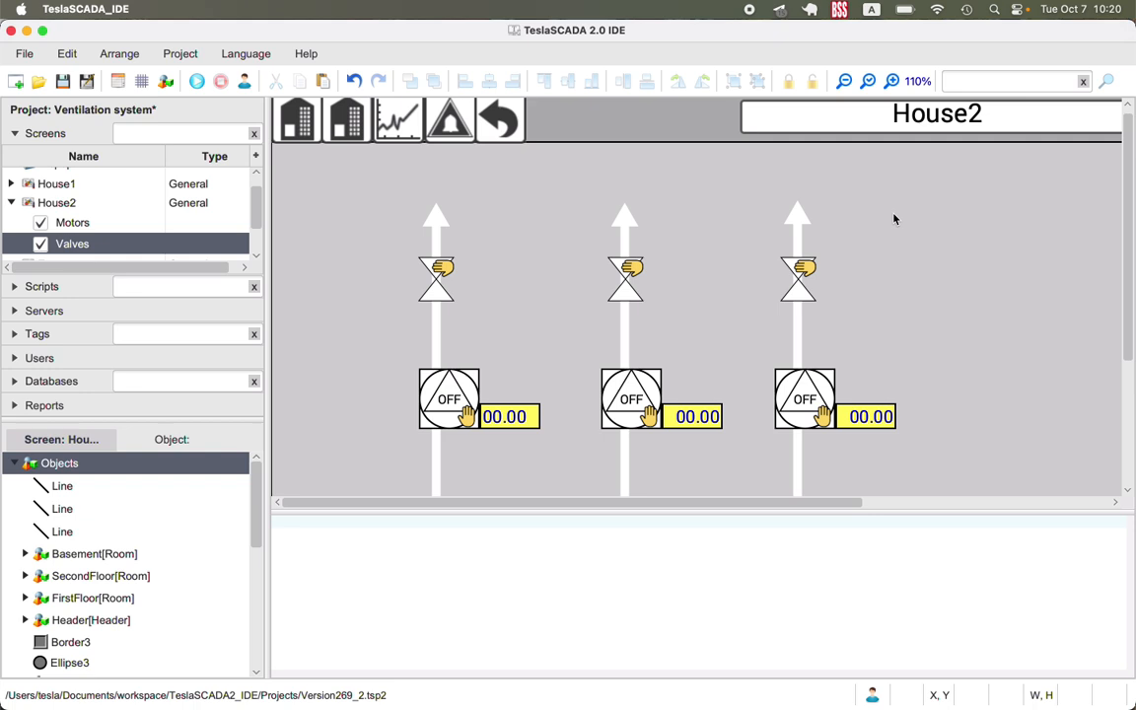
scroll(892, 218, down, 1)
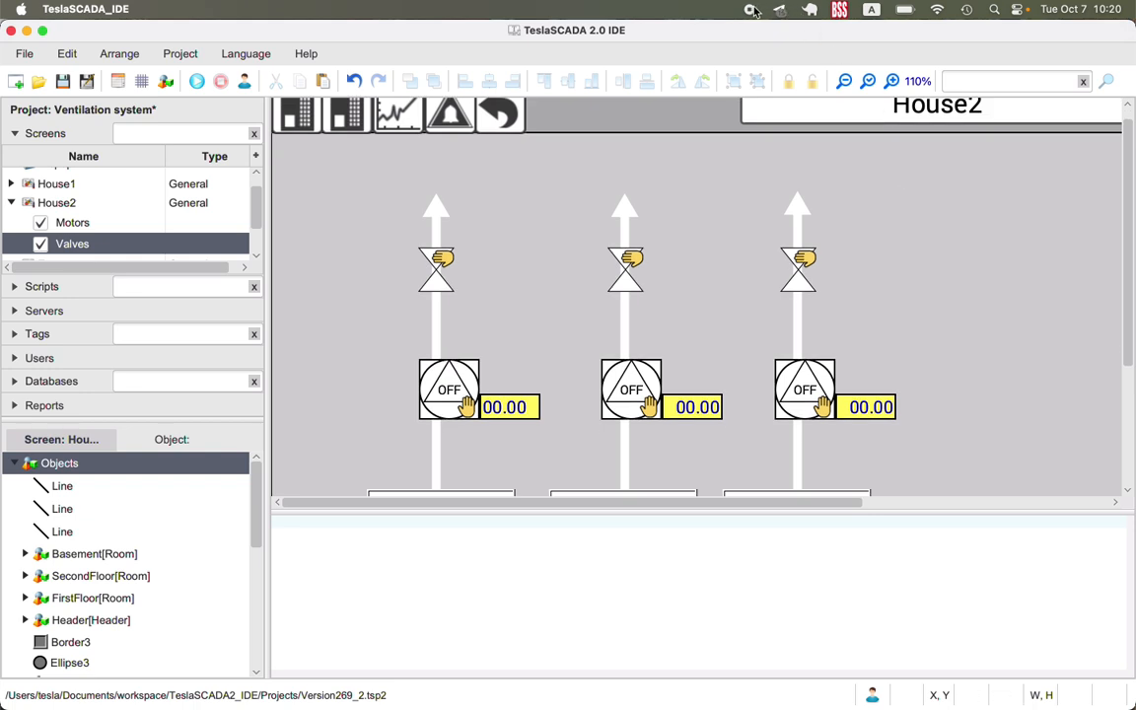